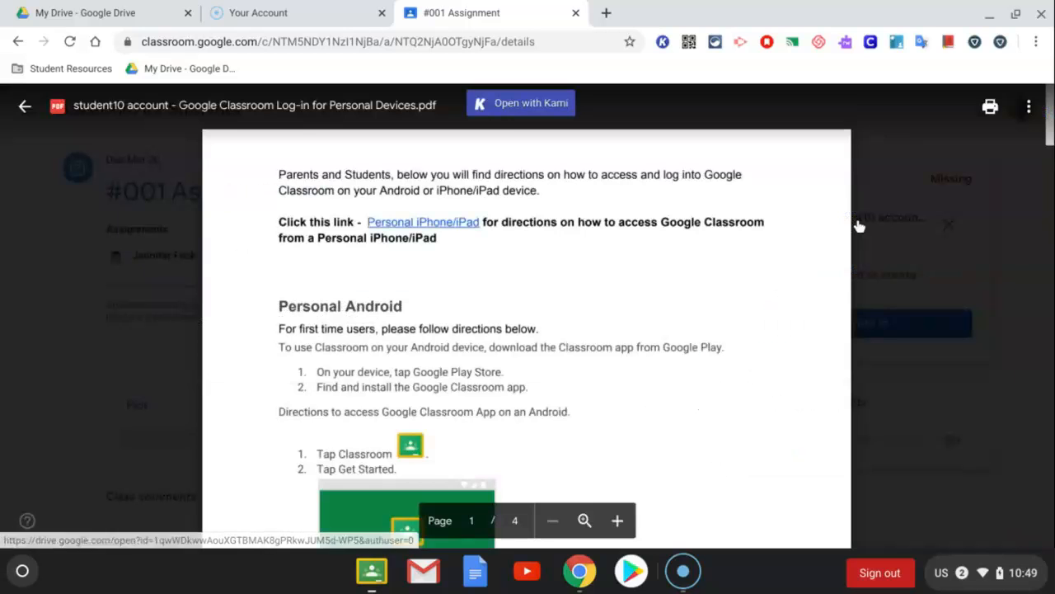
Open the attached Google Classroom Log-in for Personal Devices PDF from the assignment's student work and open it with Kami
{"action": "left_click", "coordinate": [859, 225]}
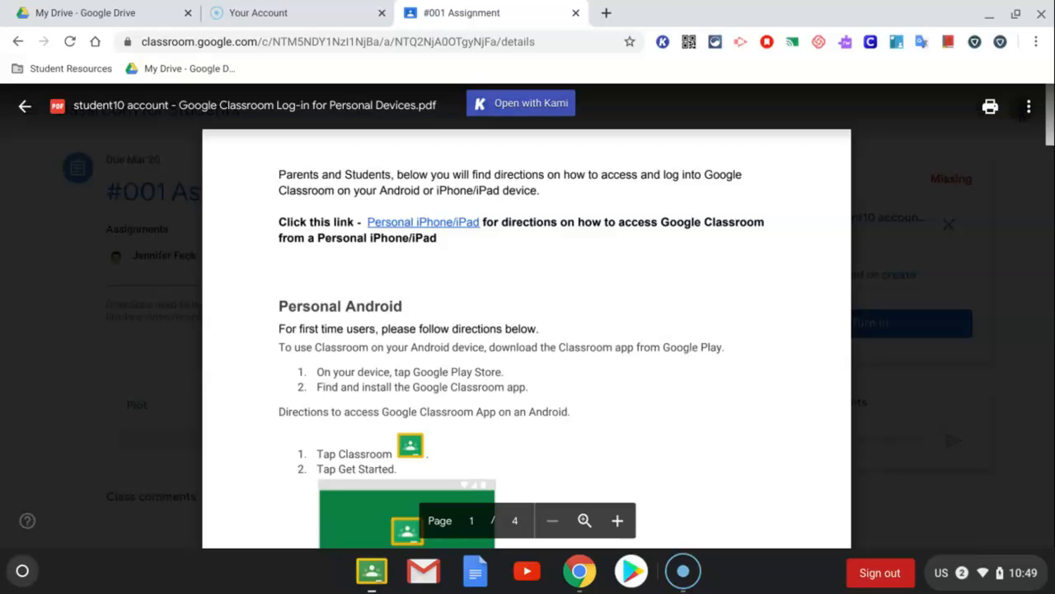
{"action": "left_click", "coordinate": [531, 104]}
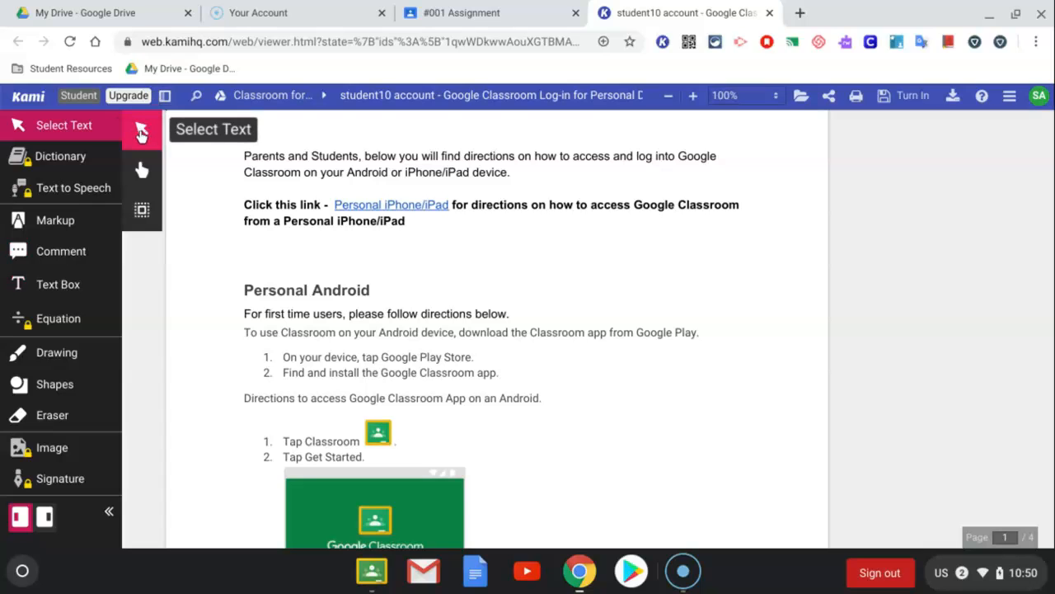
Pan the first page down and back up with the Hand Tool and return to the Select Text tool
{"action": "left_click", "coordinate": [142, 170]}
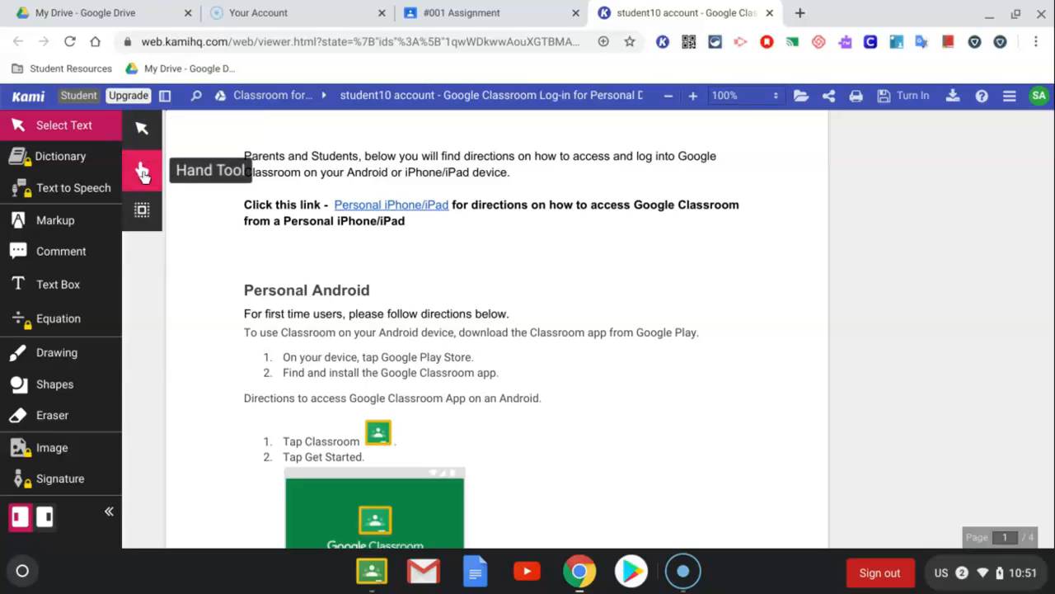
{"action": "left_click_drag", "start_coordinate": [678, 325], "coordinate": [665, 178]}
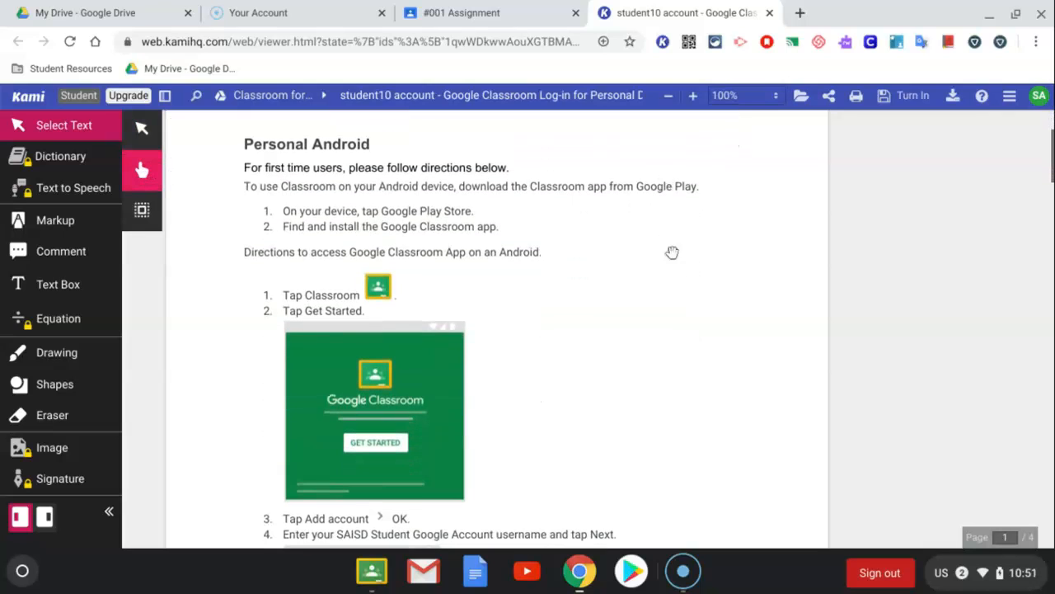
{"action": "left_click_drag", "start_coordinate": [681, 341], "coordinate": [669, 502]}
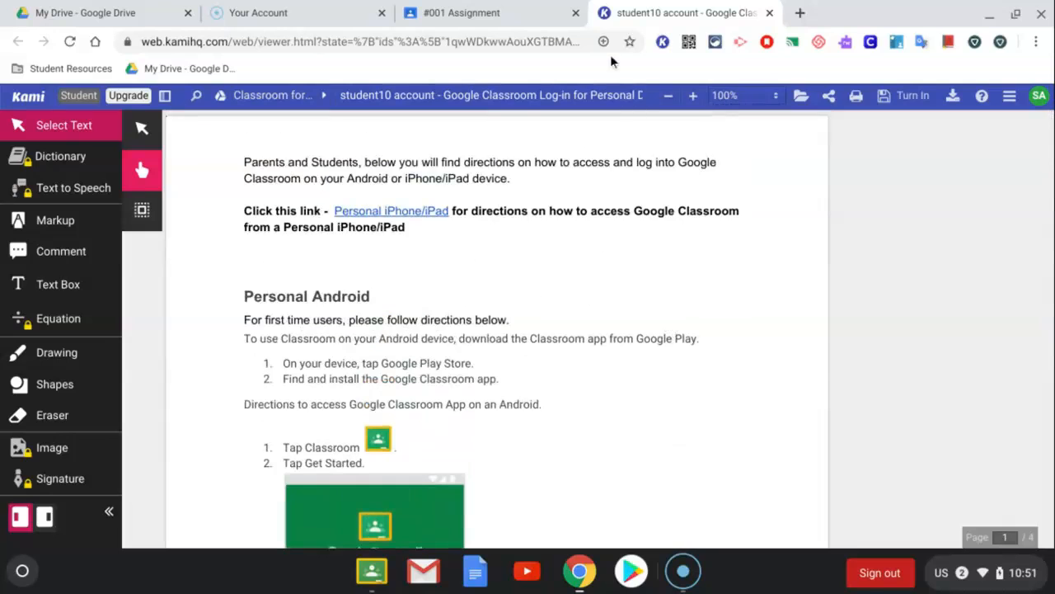
{"action": "left_click_drag", "start_coordinate": [700, 431], "coordinate": [679, 481]}
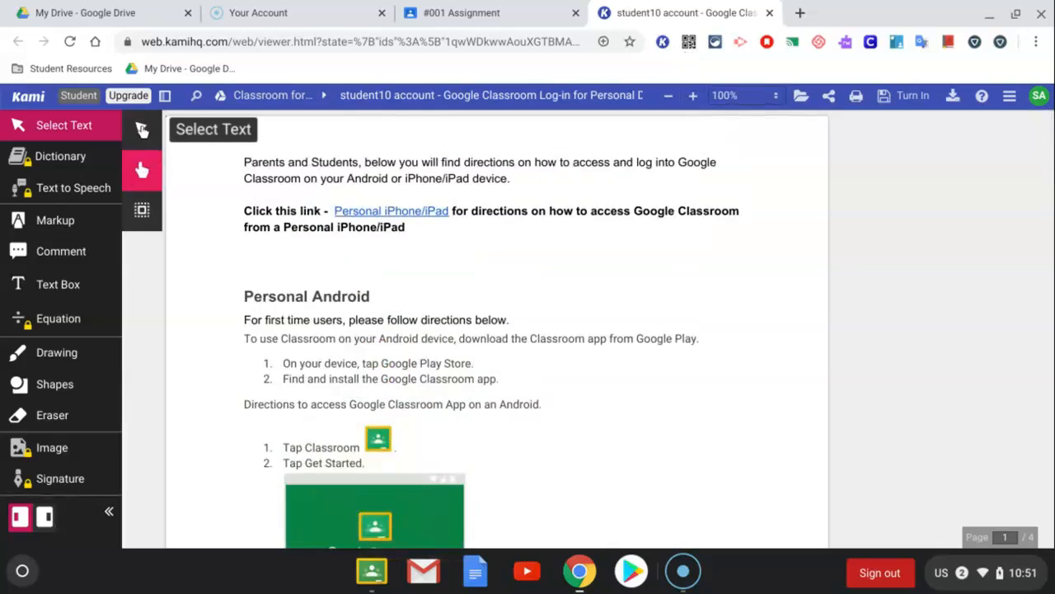
{"action": "left_click", "coordinate": [142, 130]}
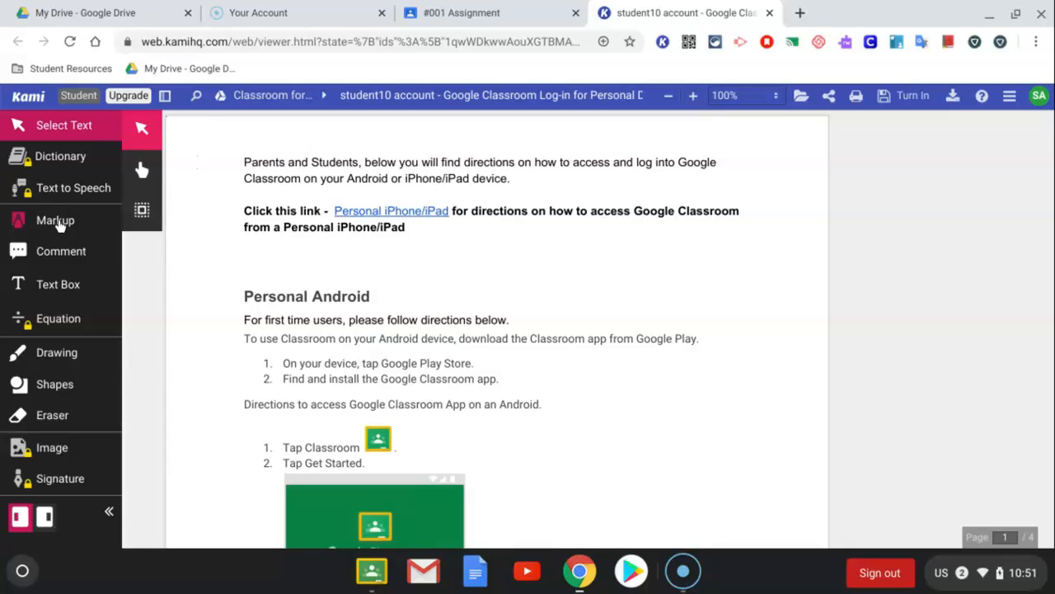
Highlight the words "Parents and Students," in purple with the Text Highlighter
{"action": "left_click", "coordinate": [56, 221]}
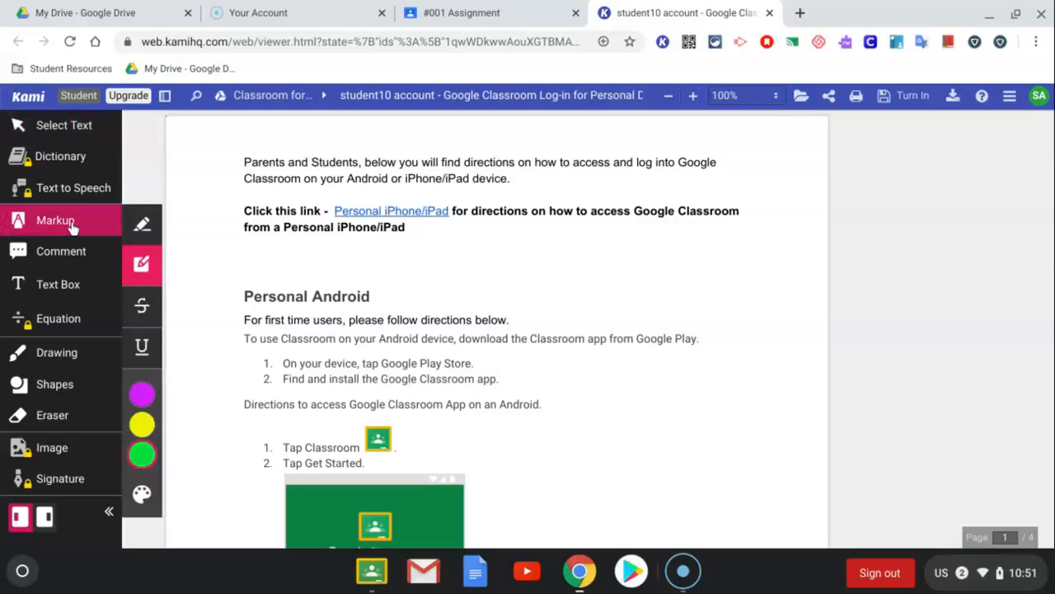
{"action": "left_click", "coordinate": [146, 226]}
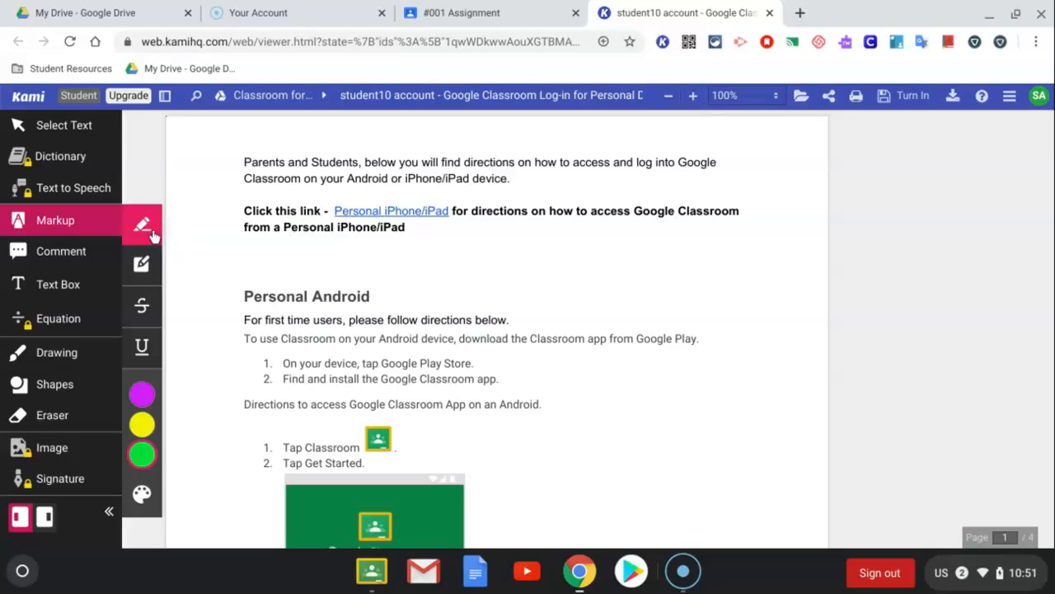
{"action": "mouse_move", "coordinate": [150, 381]}
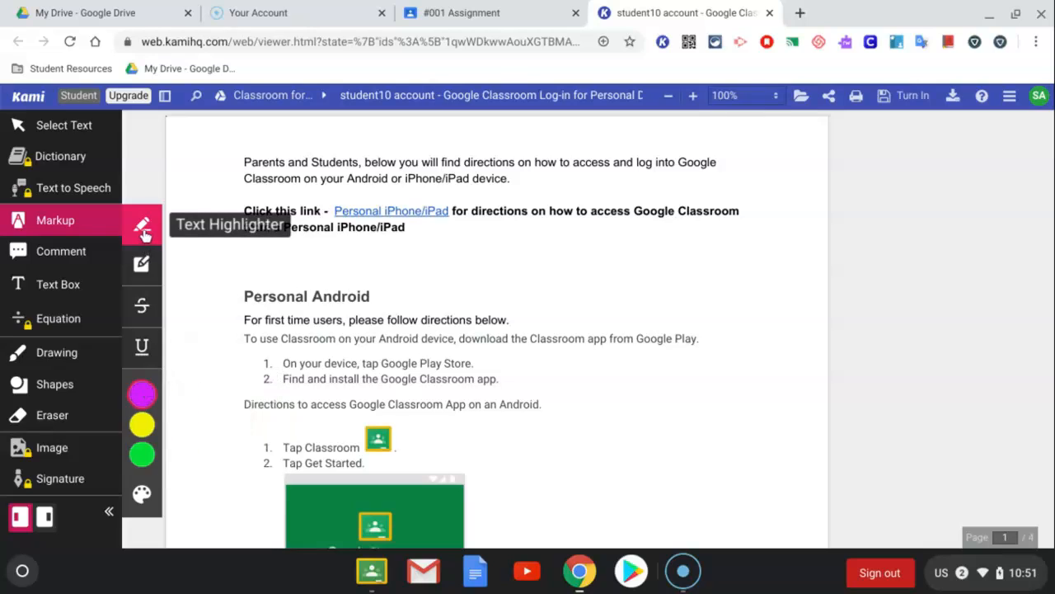
{"action": "left_click_drag", "start_coordinate": [244, 162], "coordinate": [368, 164]}
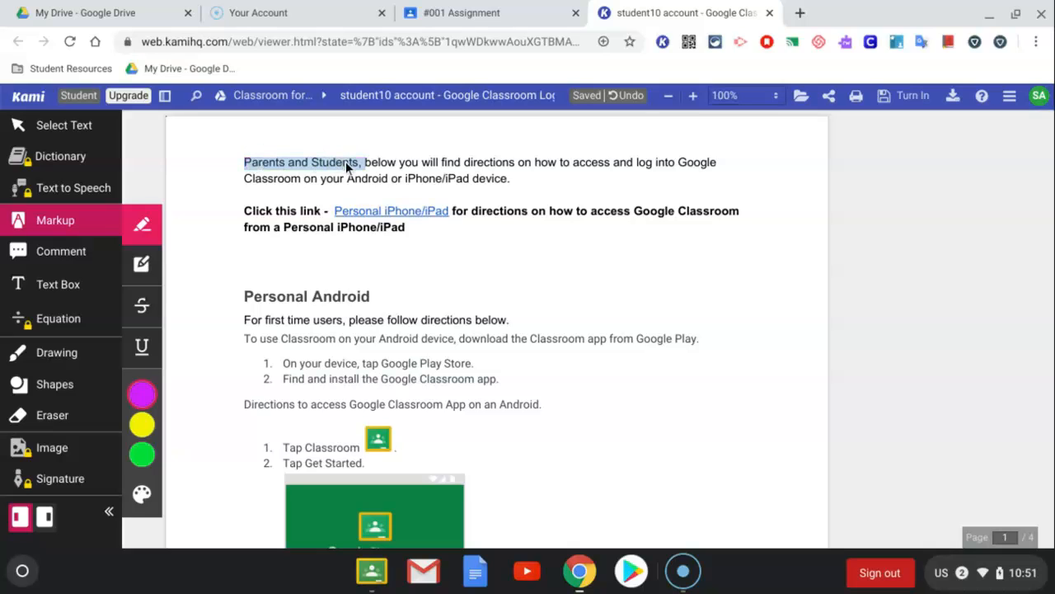
Check the colour option of the "Parents and Students," highlight and remove that highlight
{"action": "left_click", "coordinate": [344, 162]}
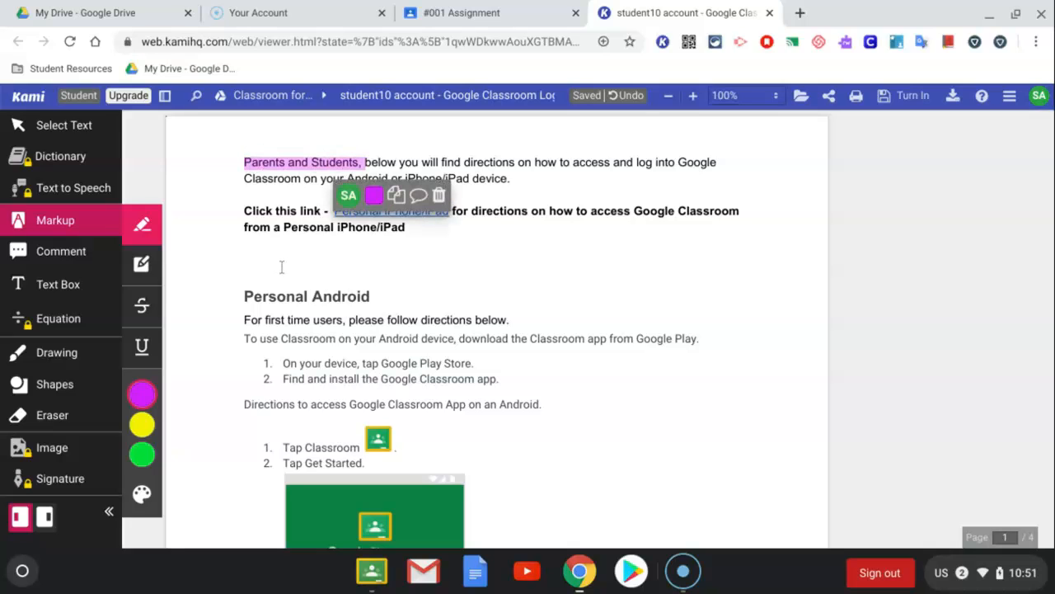
{"action": "left_click", "coordinate": [374, 200]}
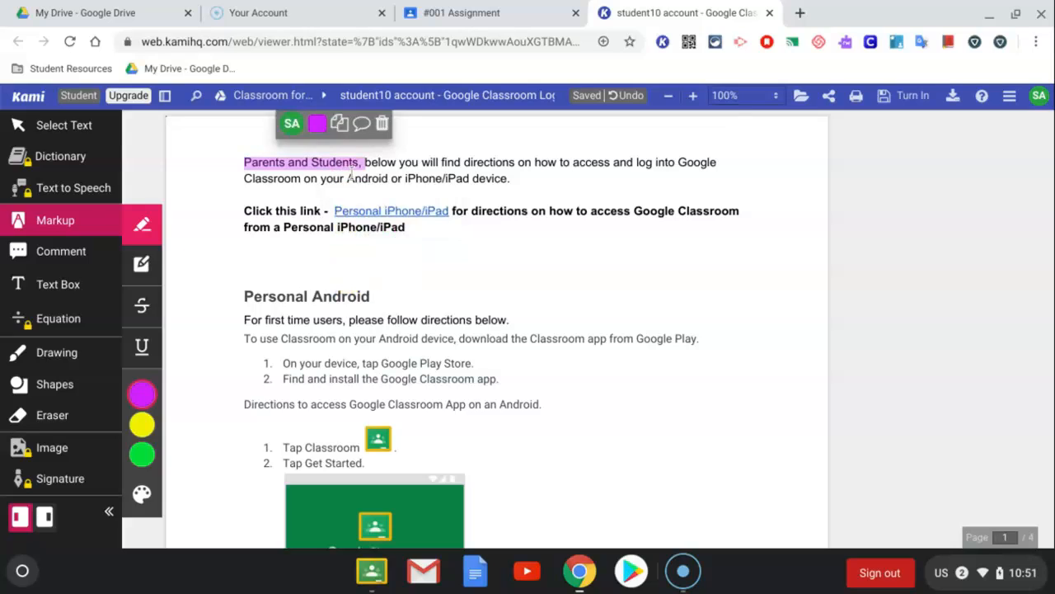
{"action": "left_click", "coordinate": [352, 174]}
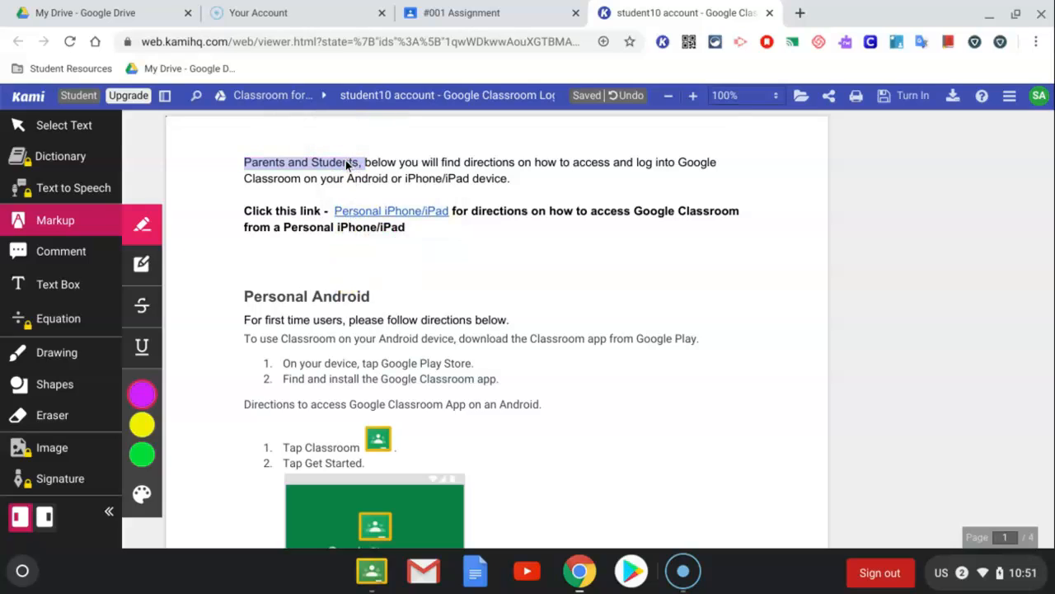
{"action": "left_click", "coordinate": [345, 162]}
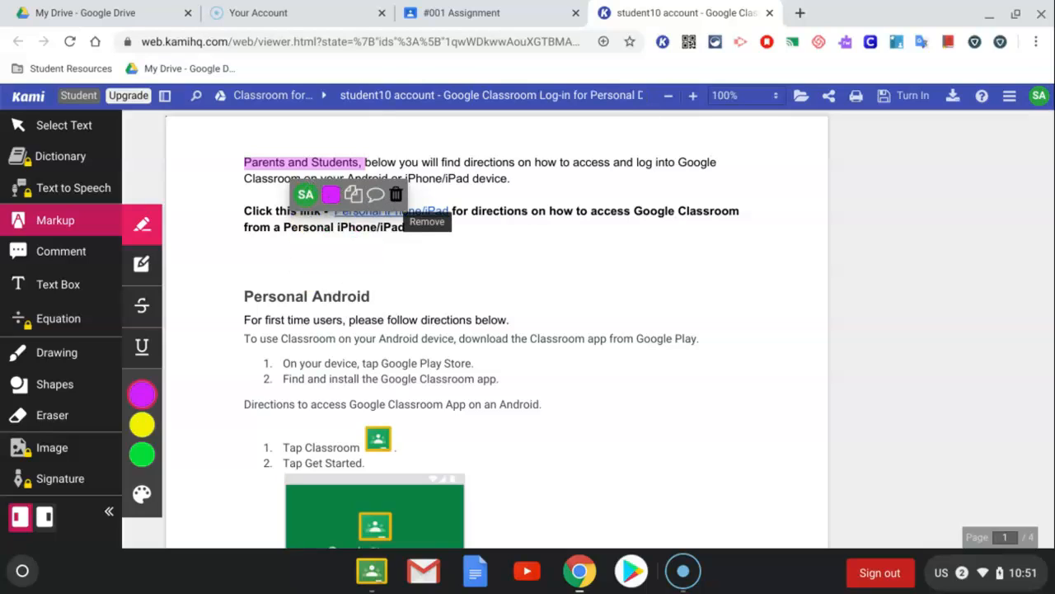
{"action": "left_click", "coordinate": [395, 193]}
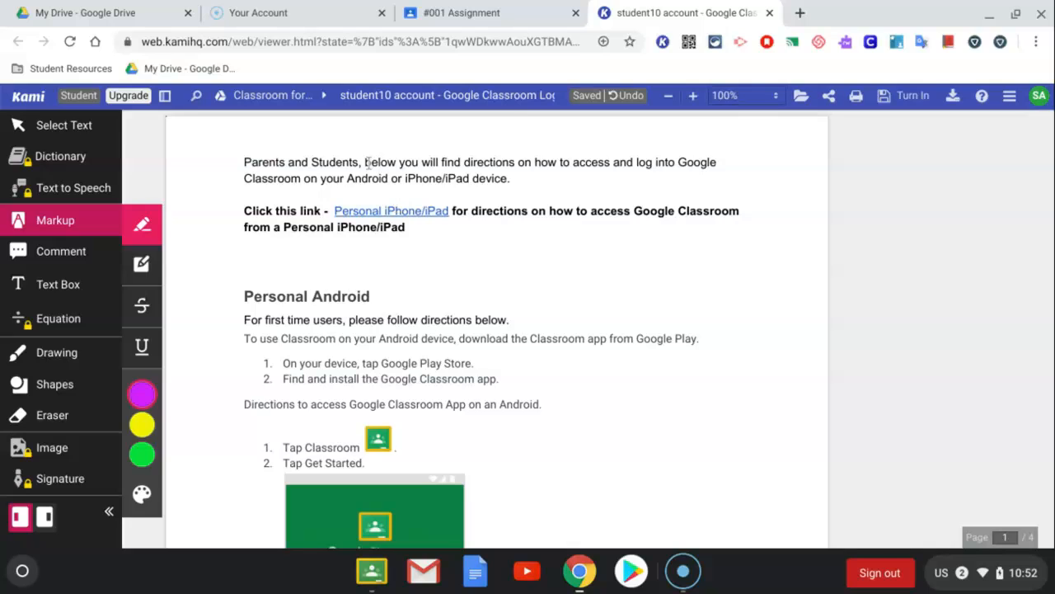
Highlight "below you will find" in the first sentence in purple and check the highlight's colour option
{"action": "left_click_drag", "start_coordinate": [367, 161], "coordinate": [464, 158]}
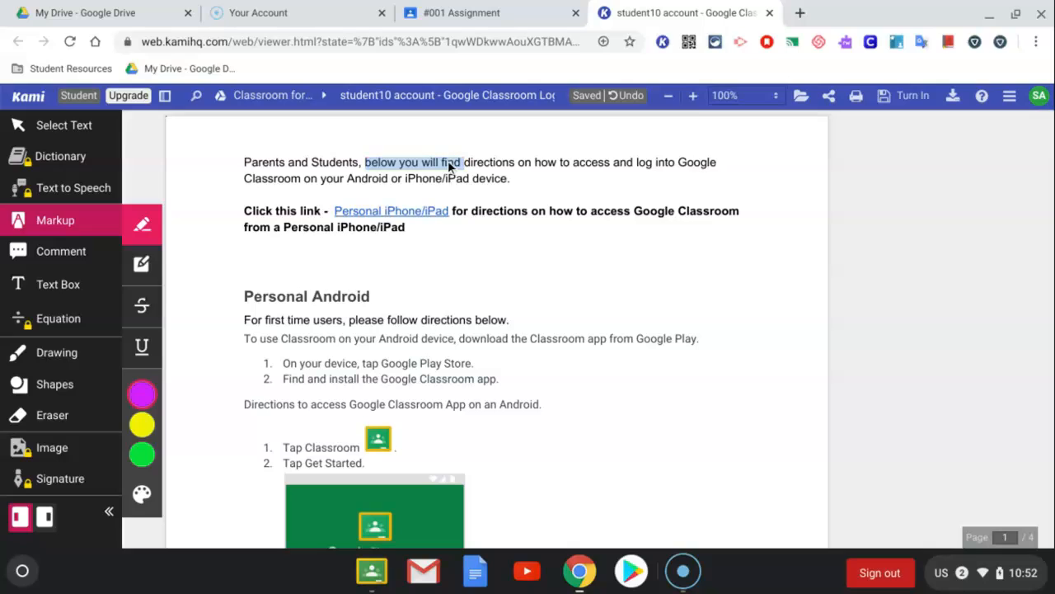
{"action": "left_click", "coordinate": [387, 164]}
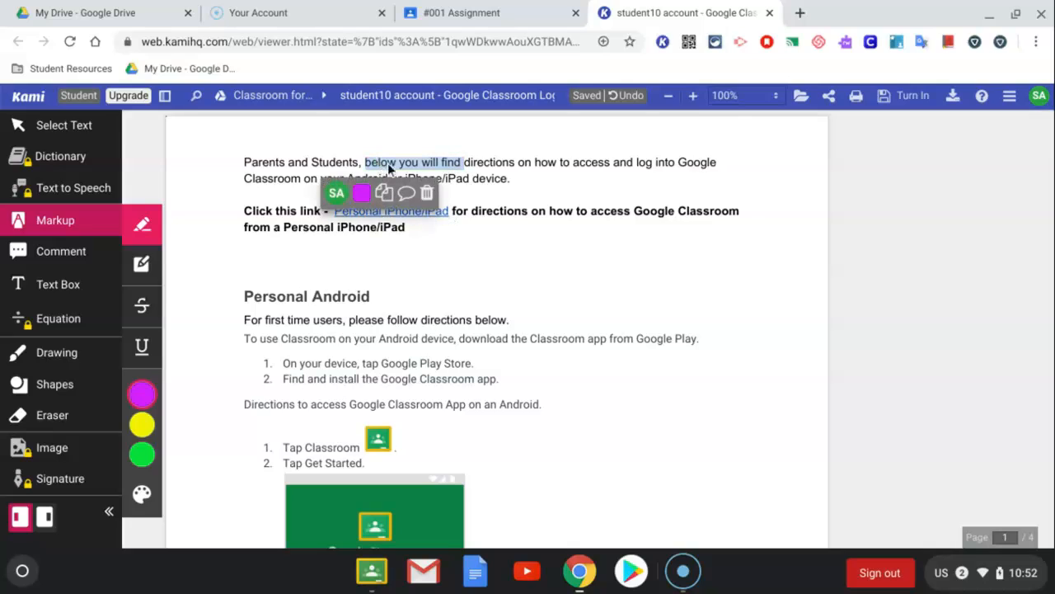
{"action": "left_click", "coordinate": [364, 194]}
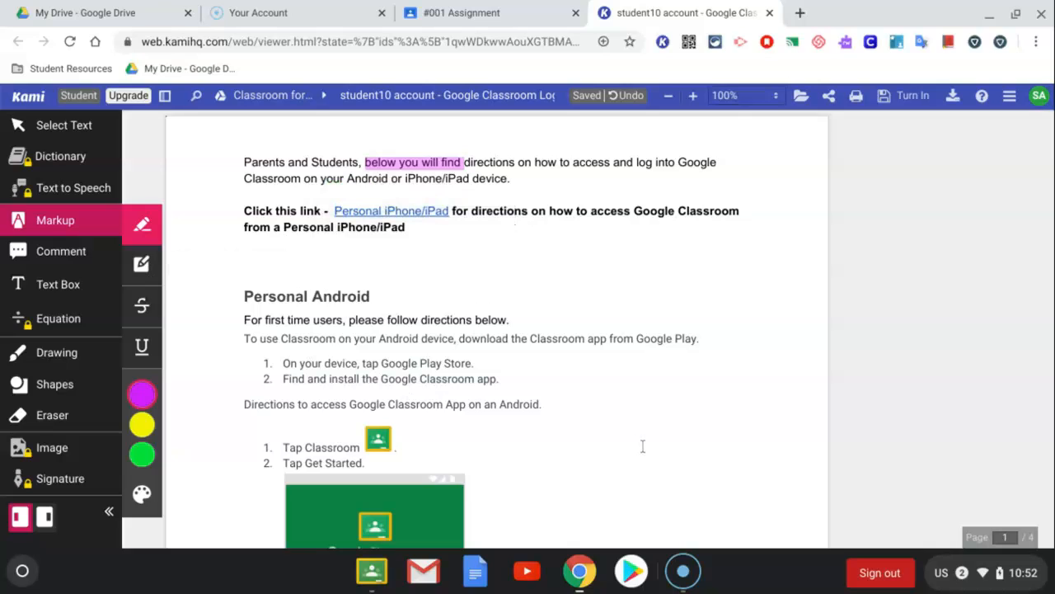
Draw a green box highlight over the "Tap Classroom" and "Tap Get Started" lines and undo it
{"action": "scroll", "coordinate": [643, 446], "scroll_direction": "down", "scroll_amount": 5}
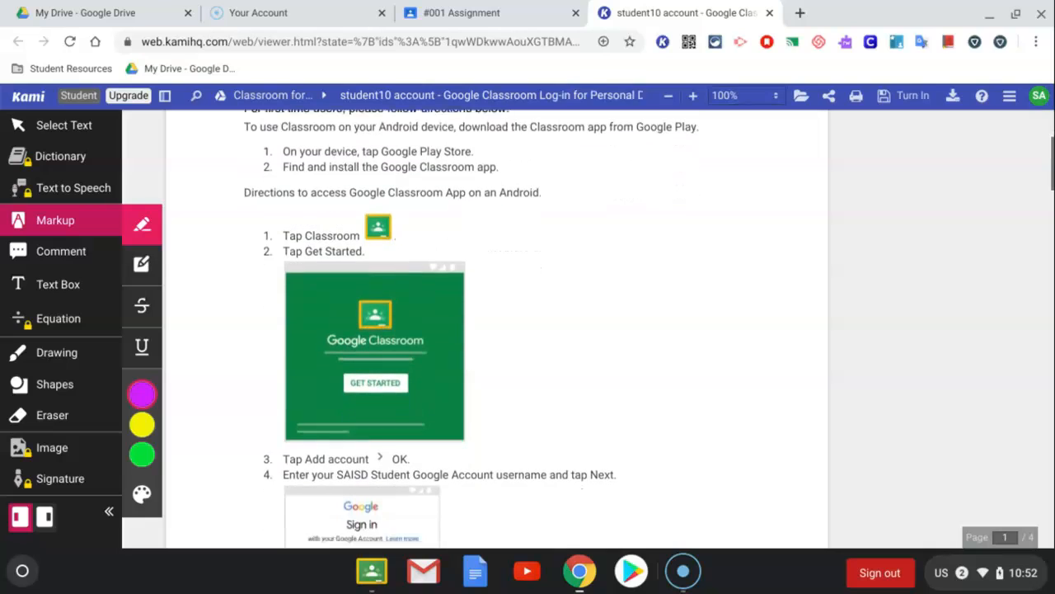
{"action": "left_click", "coordinate": [144, 279]}
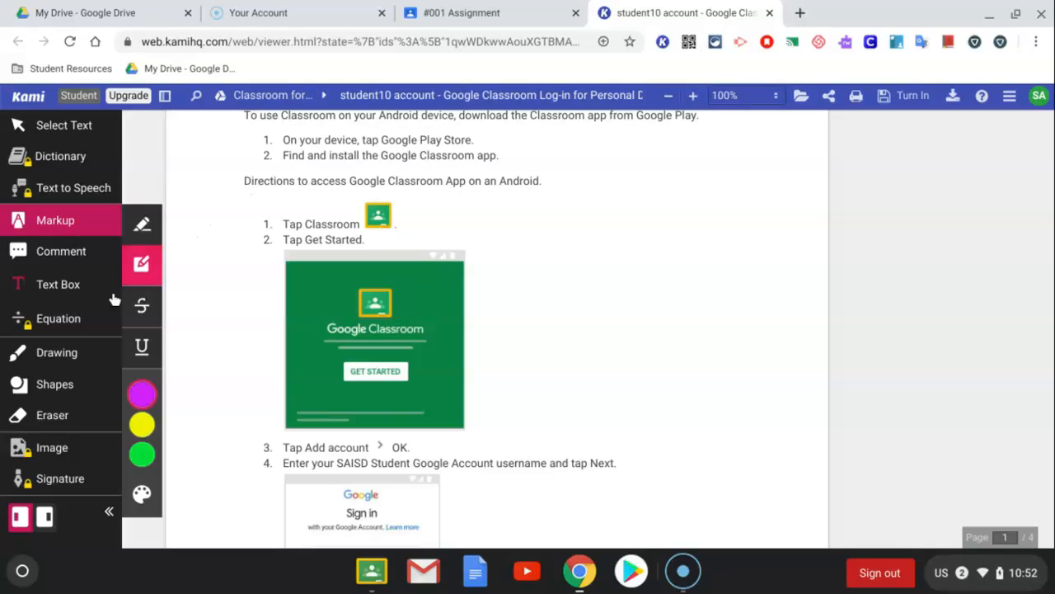
{"action": "mouse_move", "coordinate": [141, 435]}
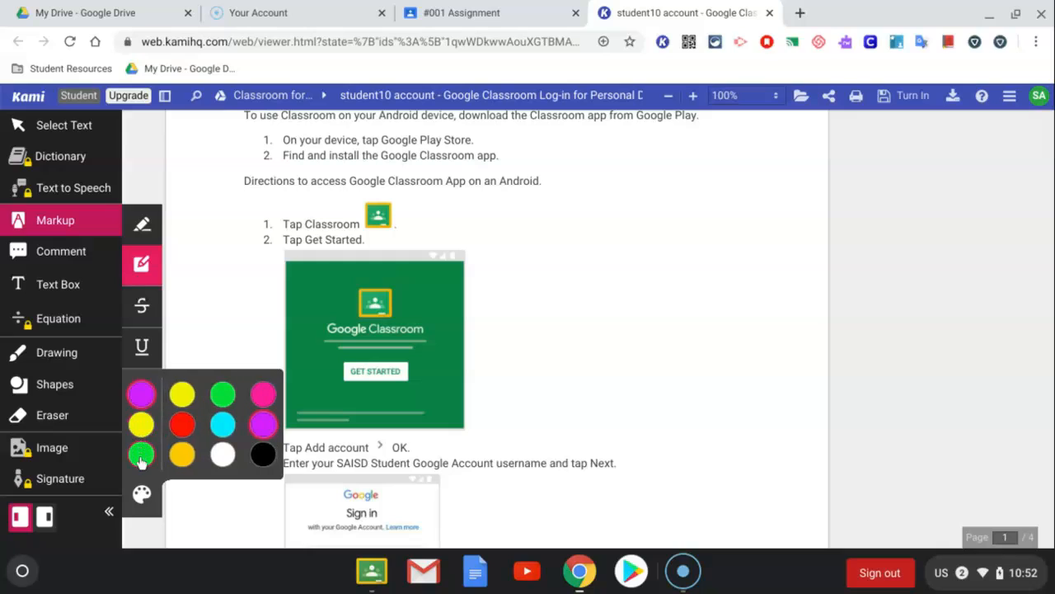
{"action": "left_click", "coordinate": [141, 454]}
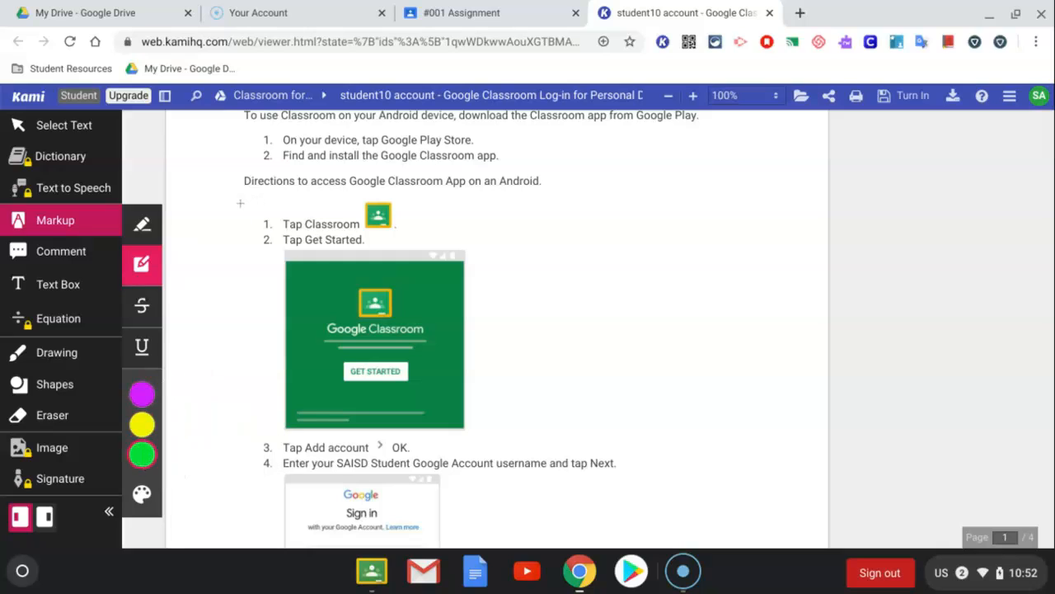
{"action": "left_click_drag", "start_coordinate": [246, 200], "coordinate": [408, 249]}
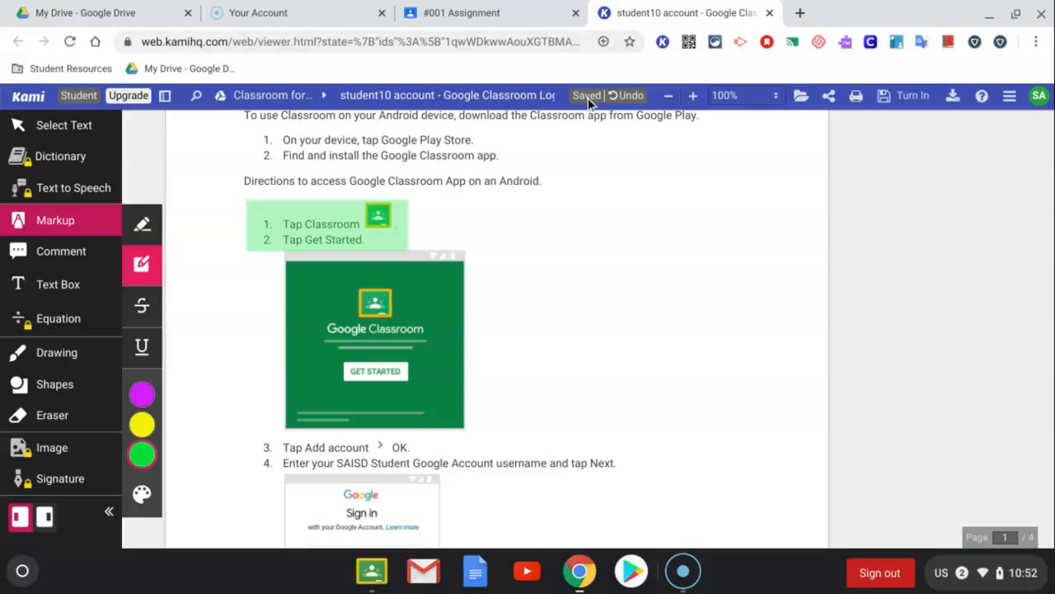
{"action": "left_click", "coordinate": [629, 96]}
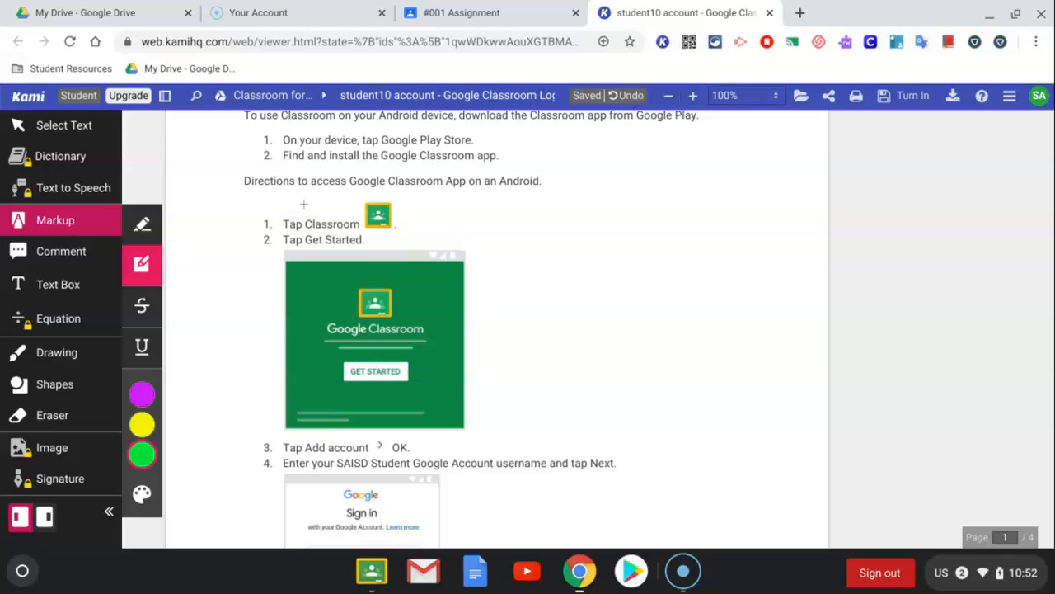
Draw a green box highlight over the two numbered Google Play Store lines and nudge it slightly left to fit the text
{"action": "mouse_move", "coordinate": [260, 132]}
{"action": "left_mouse_down"}
{"action": "mouse_move", "coordinate": [333, 132]}
{"action": "mouse_move", "coordinate": [509, 164]}
{"action": "left_mouse_up"}
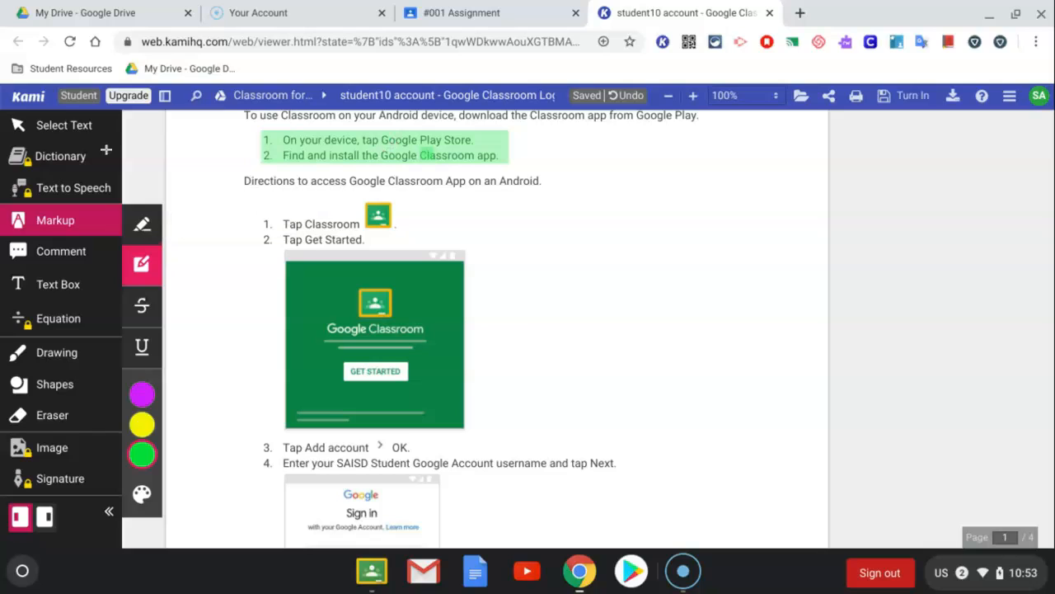
{"action": "left_click", "coordinate": [50, 132]}
{"action": "left_click", "coordinate": [356, 152]}
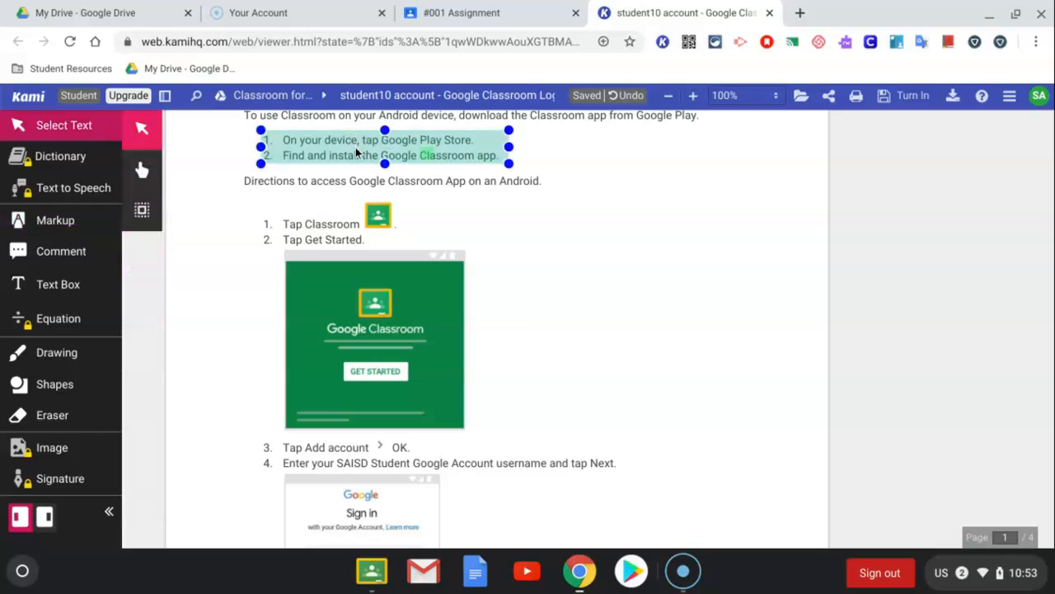
{"action": "left_click", "coordinate": [360, 176]}
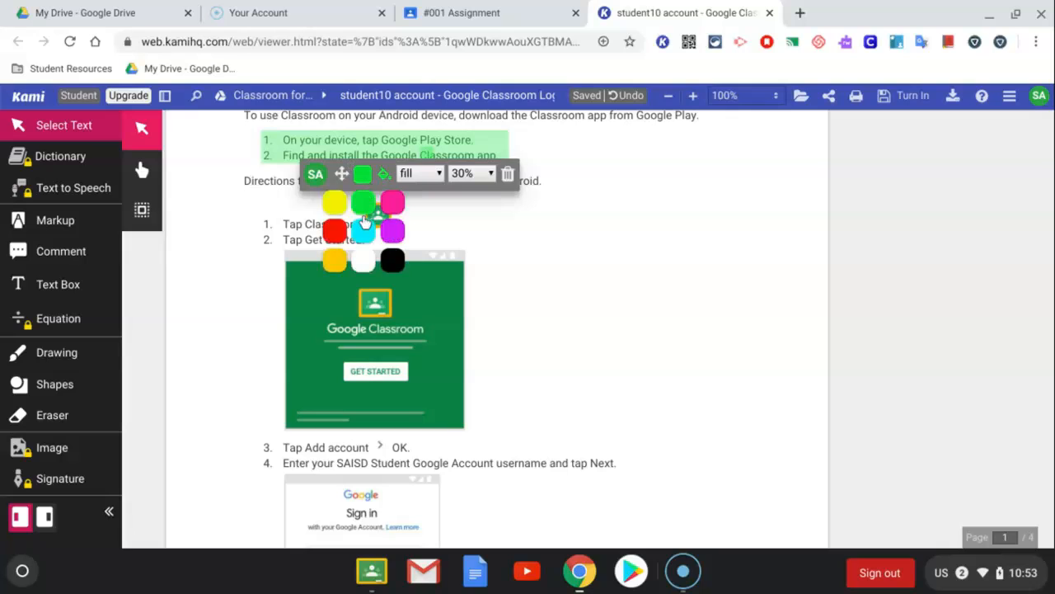
{"action": "left_click", "coordinate": [363, 205]}
{"action": "left_click", "coordinate": [439, 175]}
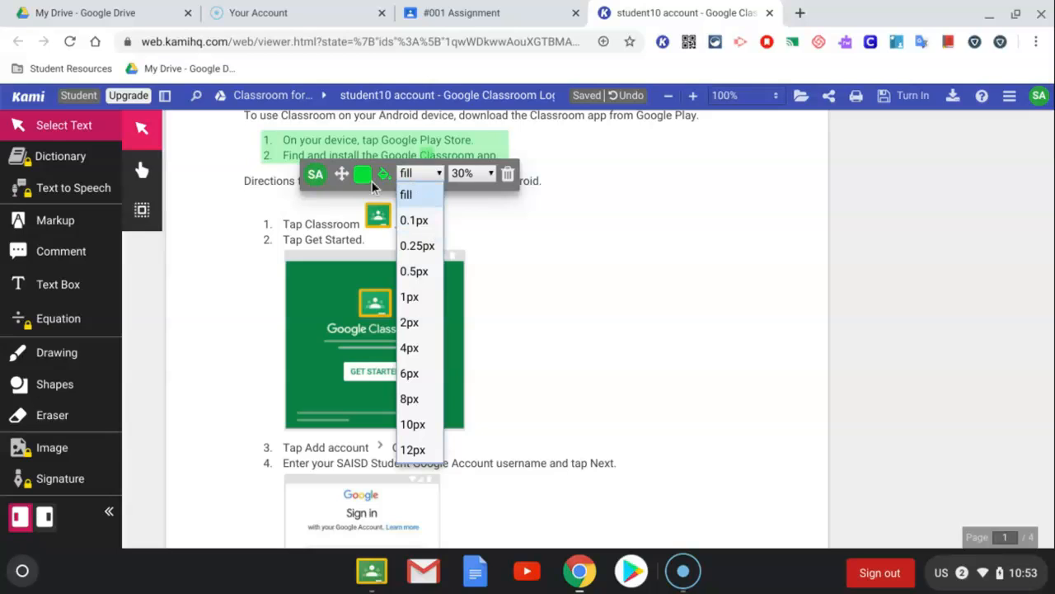
{"action": "left_click", "coordinate": [342, 175]}
{"action": "mouse_move", "coordinate": [342, 175]}
{"action": "left_mouse_down"}
{"action": "mouse_move", "coordinate": [429, 252]}
{"action": "mouse_move", "coordinate": [454, 364]}
{"action": "mouse_move", "coordinate": [420, 448]}
{"action": "mouse_move", "coordinate": [356, 486]}
{"action": "mouse_move", "coordinate": [337, 269]}
{"action": "mouse_move", "coordinate": [341, 191]}
{"action": "mouse_move", "coordinate": [352, 178]}
{"action": "mouse_move", "coordinate": [337, 174]}
{"action": "left_mouse_up"}
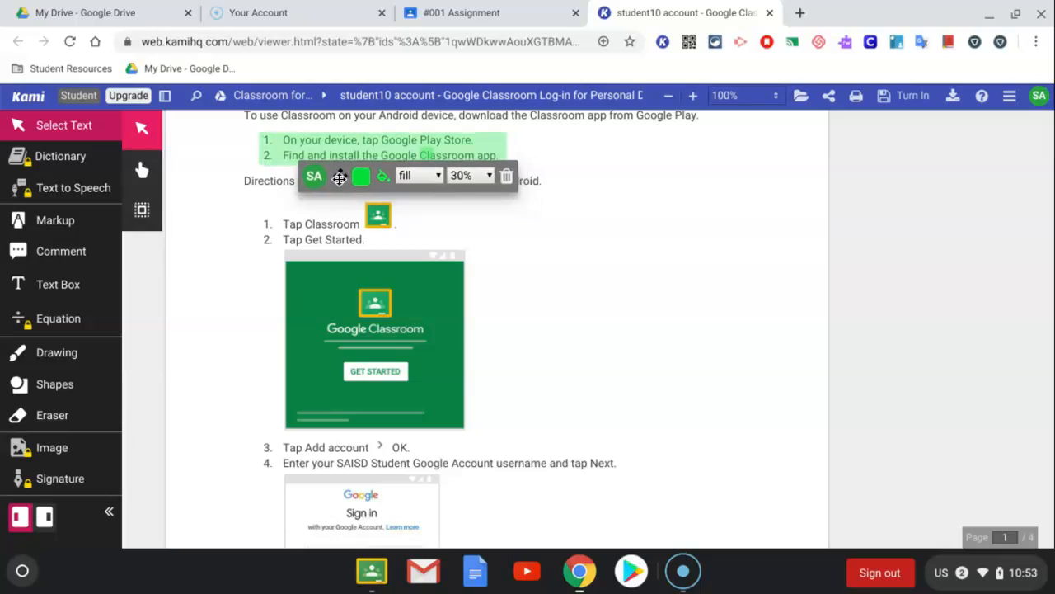
{"action": "left_click", "coordinate": [722, 184]}
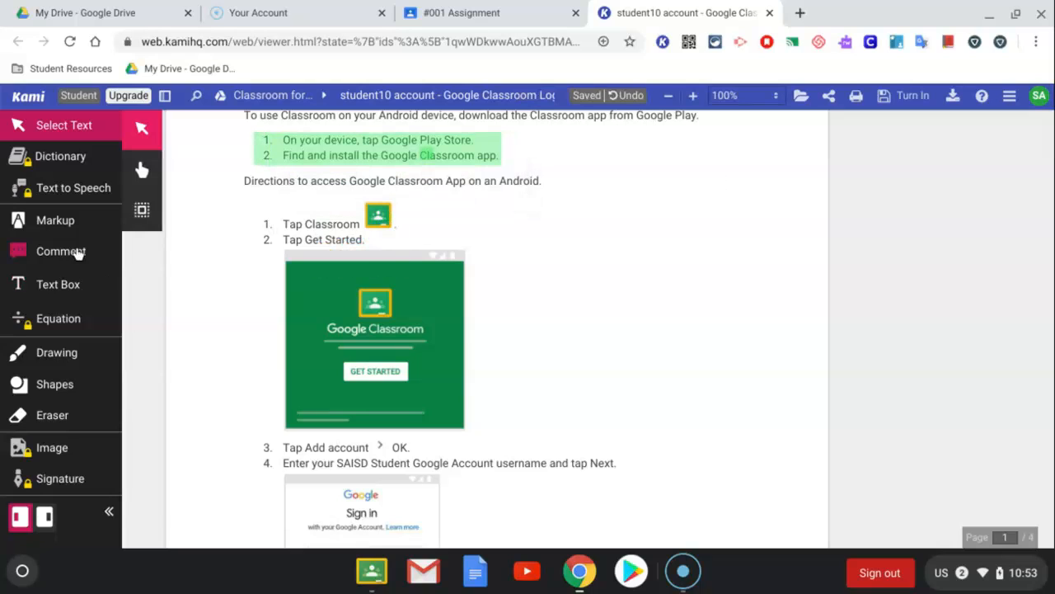
Strike through the words "Tap Classroom" in orange with the Strikethrough markup
{"action": "left_click", "coordinate": [74, 231]}
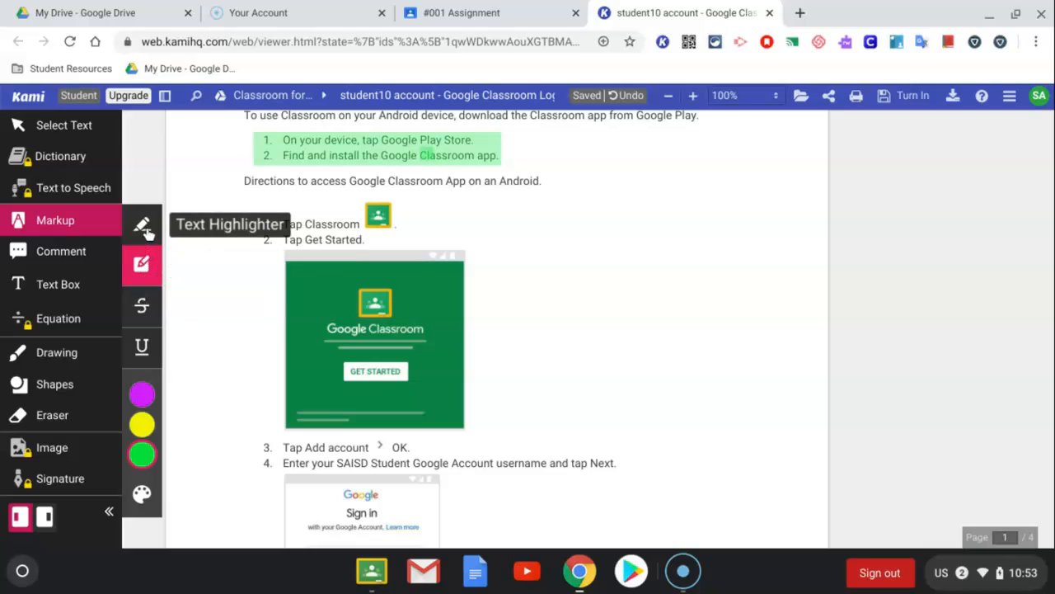
{"action": "left_click", "coordinate": [141, 305]}
{"action": "mouse_move", "coordinate": [145, 400]}
{"action": "left_click", "coordinate": [180, 454]}
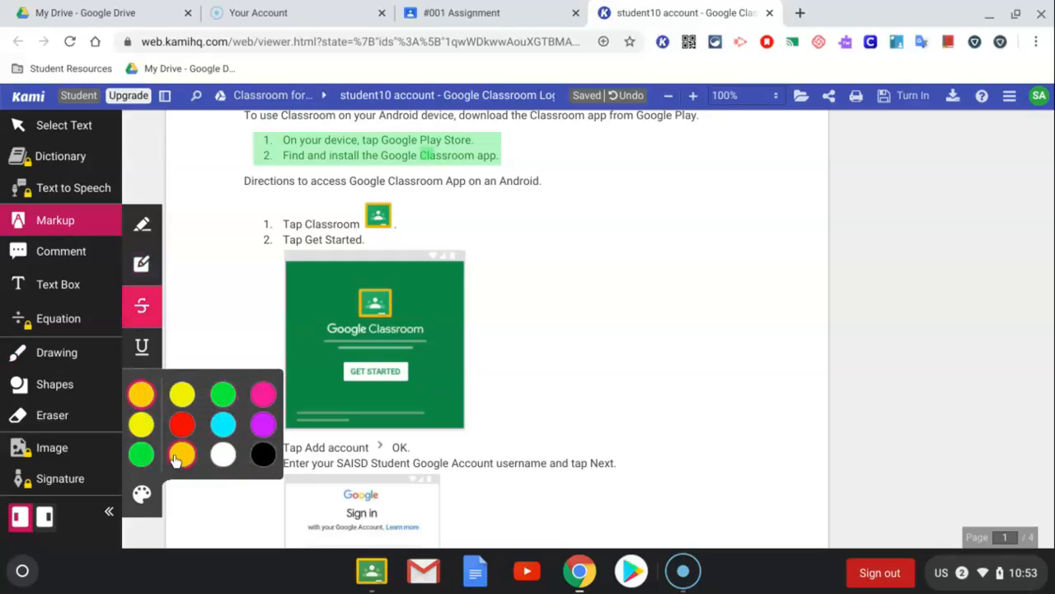
{"action": "left_click_drag", "start_coordinate": [285, 224], "coordinate": [361, 229]}
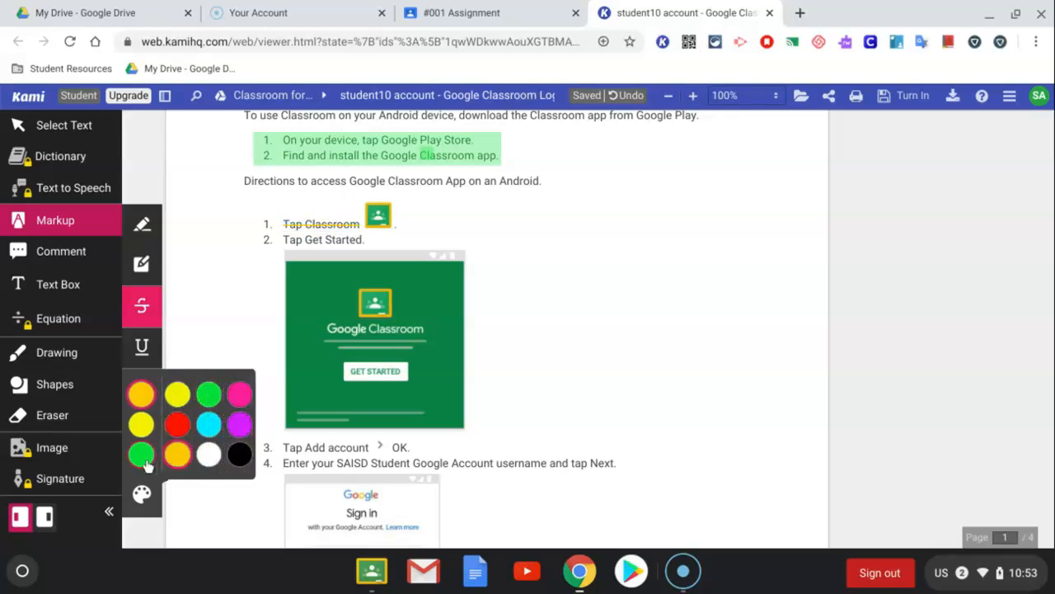
Underline the words "Tap Get Started." in light blue with the Underline markup
{"action": "left_click", "coordinate": [144, 357]}
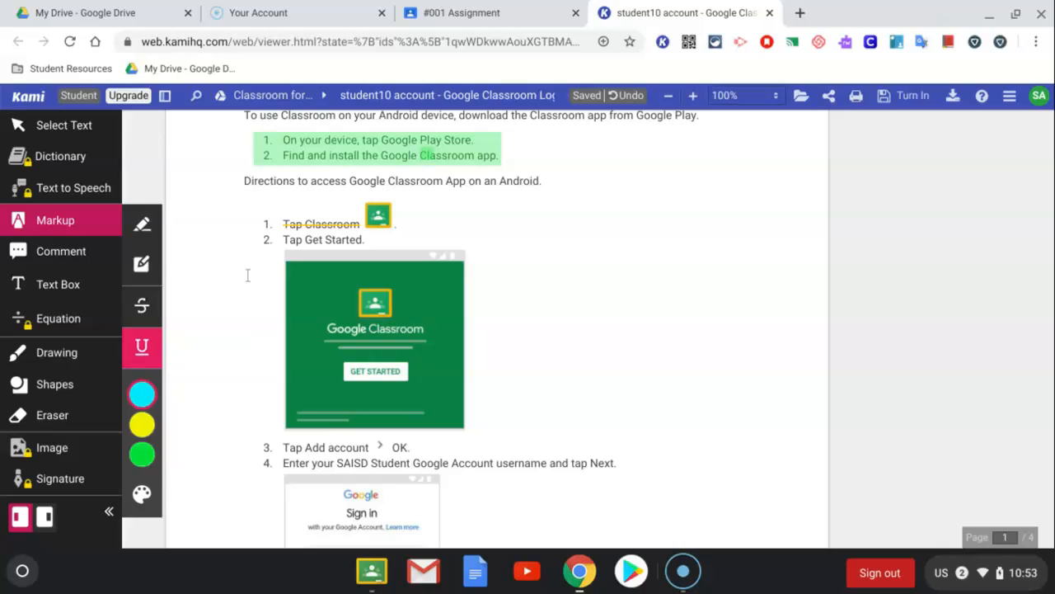
{"action": "mouse_move", "coordinate": [142, 394]}
{"action": "left_click_drag", "start_coordinate": [282, 240], "coordinate": [373, 240]}
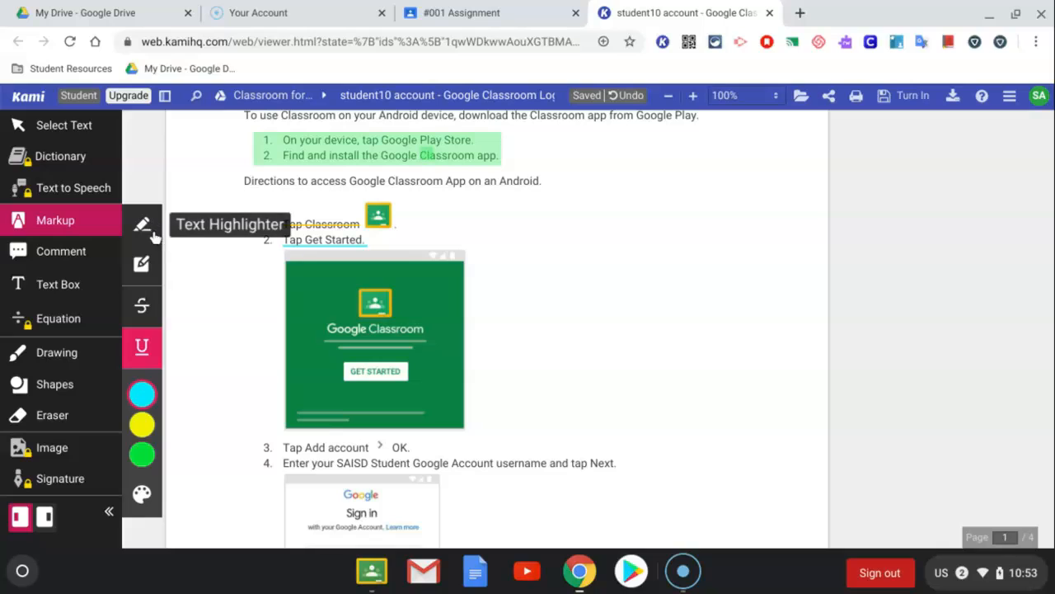
Add a yellow comment right after "OK." in line 3 reading "This step is important"
{"action": "left_click", "coordinate": [68, 260]}
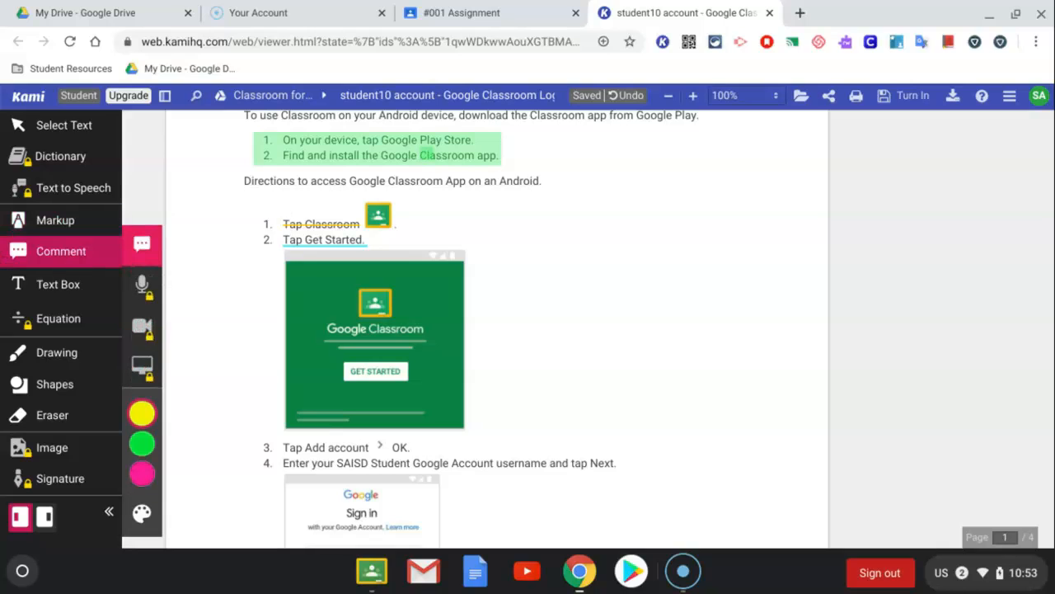
{"action": "left_click", "coordinate": [424, 448]}
{"action": "scroll", "coordinate": [420, 224], "scroll_direction": "down", "scroll_amount": 3}
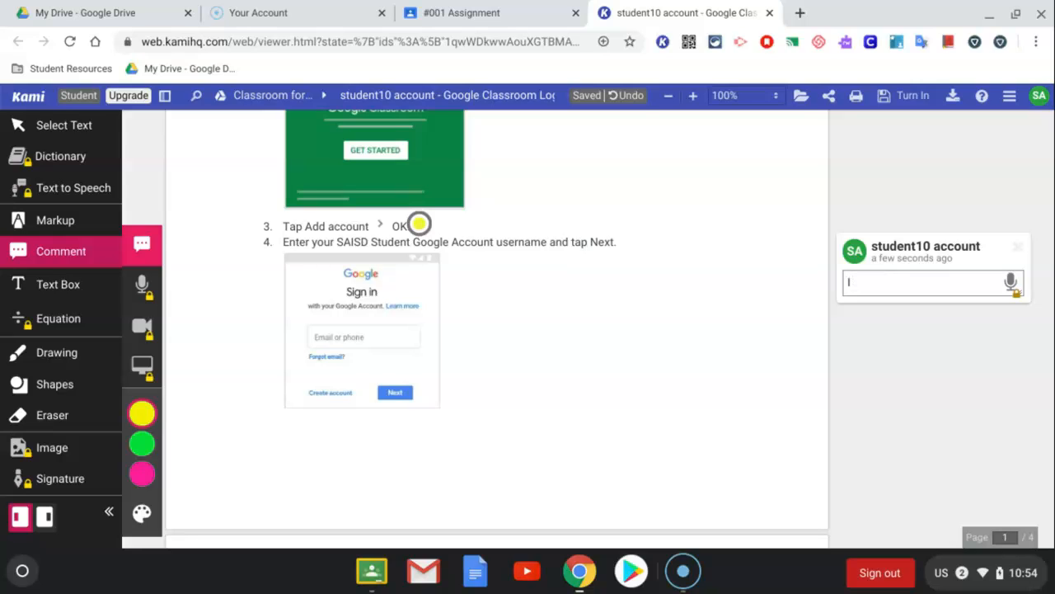
{"action": "type", "text": "This step is important"}
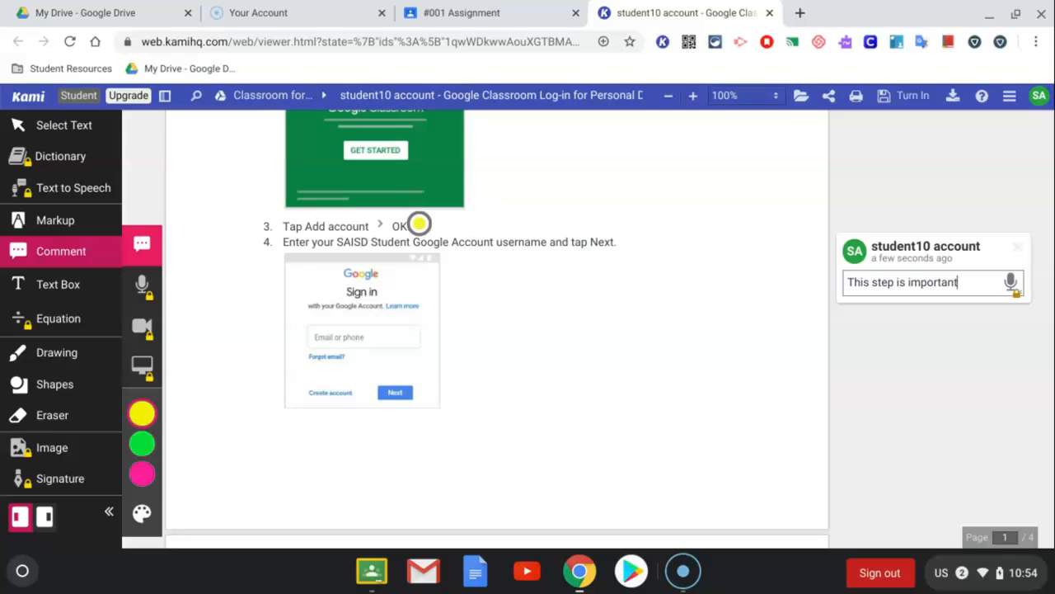
{"action": "left_click", "coordinate": [586, 270]}
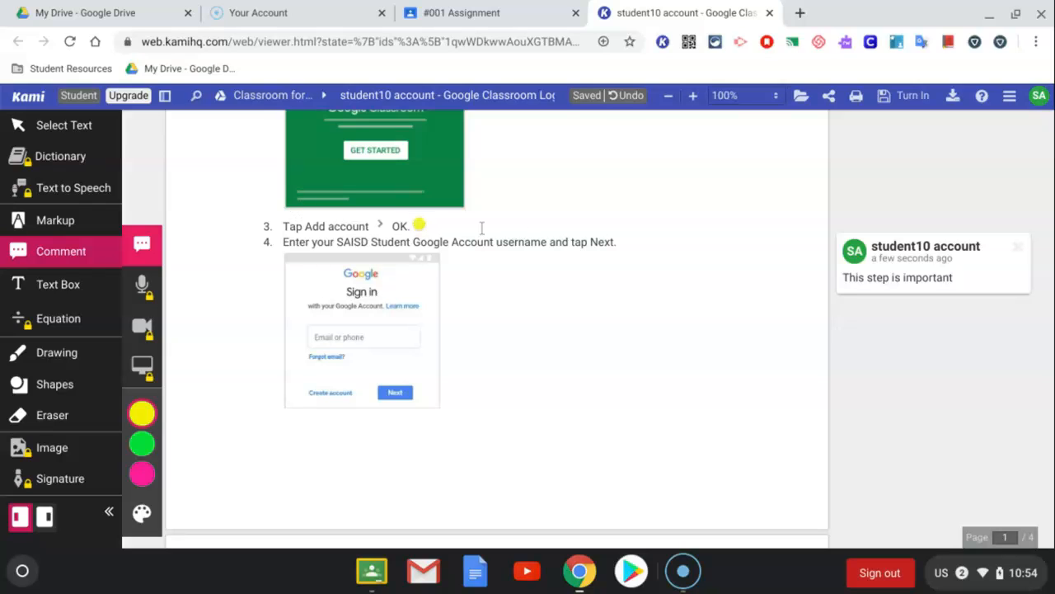
Check the yellow comment marker's reply and colour options, and move the marker slightly farther away from "OK."
{"action": "left_click", "coordinate": [418, 222]}
{"action": "left_click", "coordinate": [391, 198]}
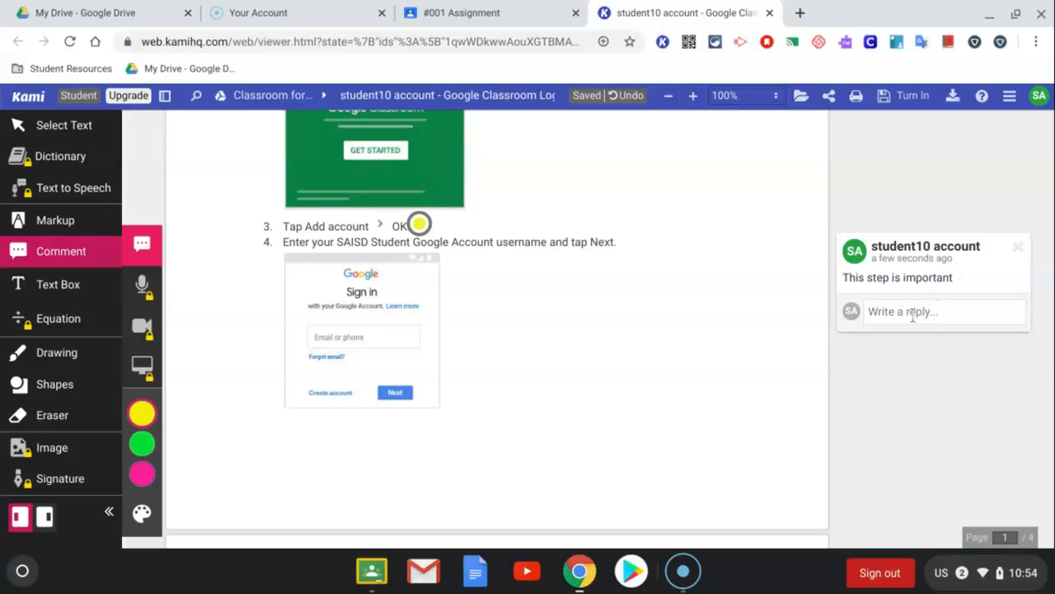
{"action": "left_click", "coordinate": [415, 228]}
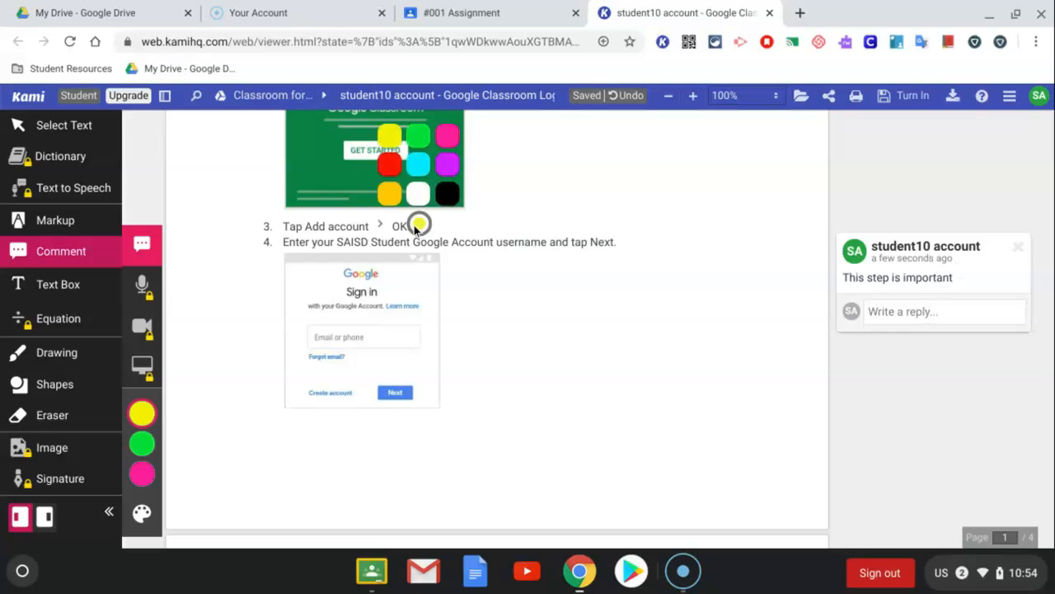
{"action": "mouse_move", "coordinate": [423, 226]}
{"action": "left_mouse_down"}
{"action": "mouse_move", "coordinate": [450, 258]}
{"action": "mouse_move", "coordinate": [528, 256]}
{"action": "mouse_move", "coordinate": [634, 246]}
{"action": "mouse_move", "coordinate": [429, 229]}
{"action": "mouse_move", "coordinate": [655, 214]}
{"action": "mouse_move", "coordinate": [647, 241]}
{"action": "mouse_move", "coordinate": [608, 226]}
{"action": "mouse_move", "coordinate": [450, 215]}
{"action": "mouse_move", "coordinate": [434, 226]}
{"action": "left_mouse_up"}
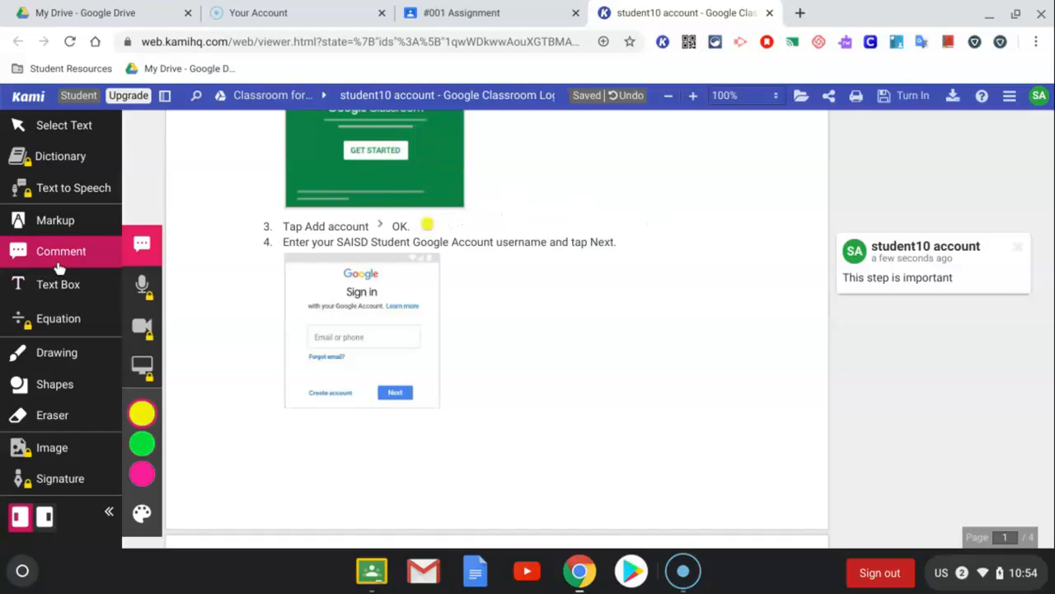
Add a 16px text box beside the Google sign-in picture reading "I can type whatever."
{"action": "left_click", "coordinate": [61, 292]}
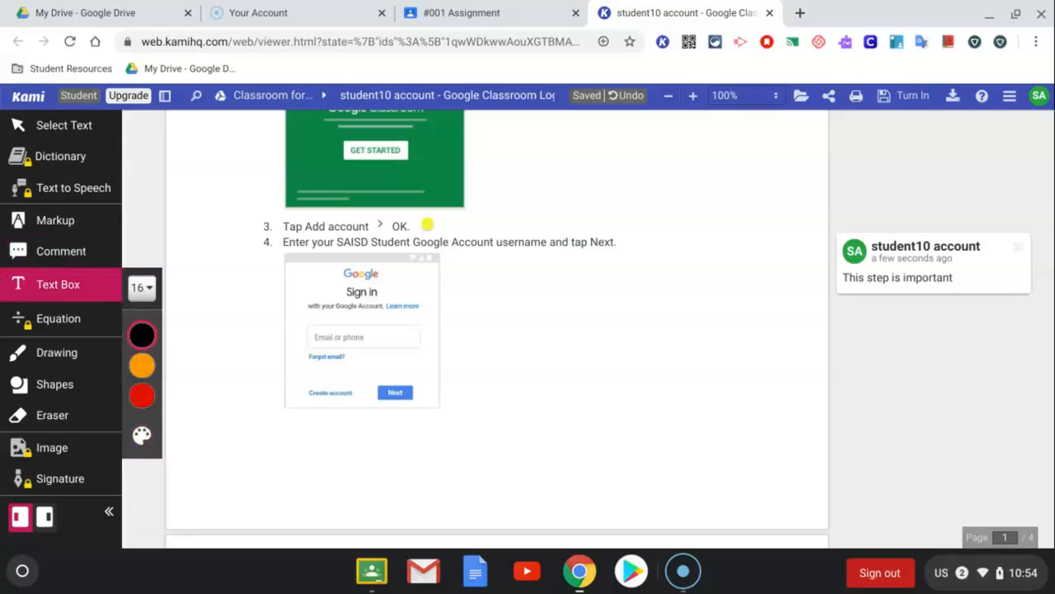
{"action": "left_click", "coordinate": [462, 280]}
{"action": "type", "text": "I can type"}
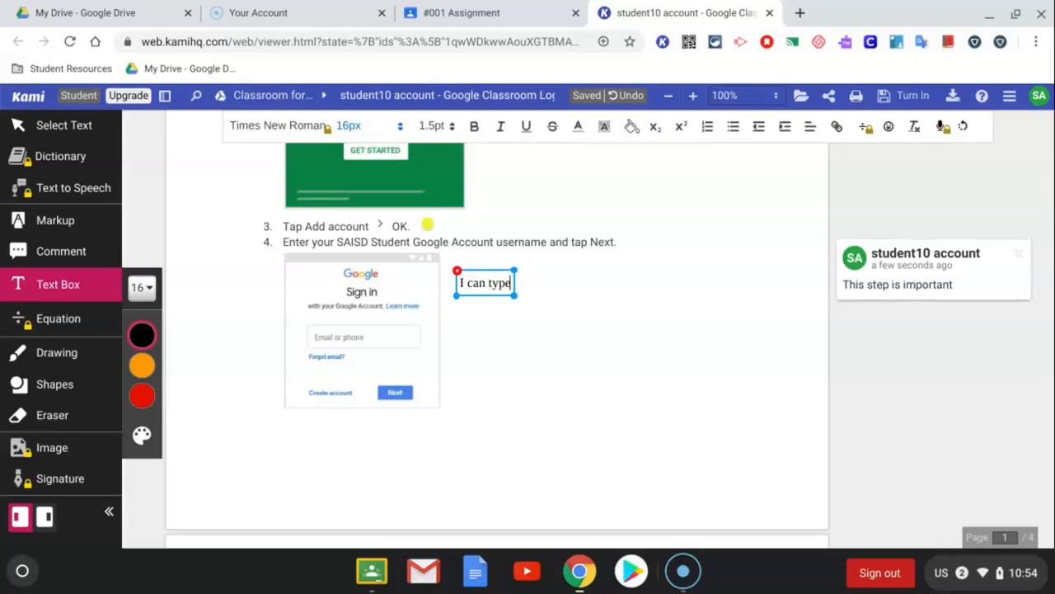
{"action": "type", "text": " whate"}
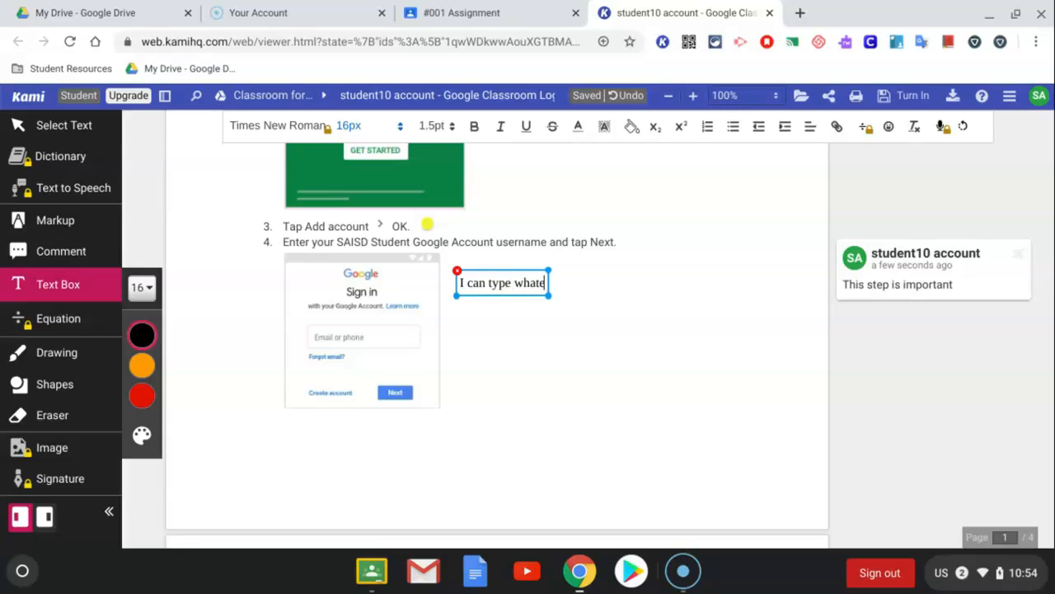
{"action": "type", "text": "ver."}
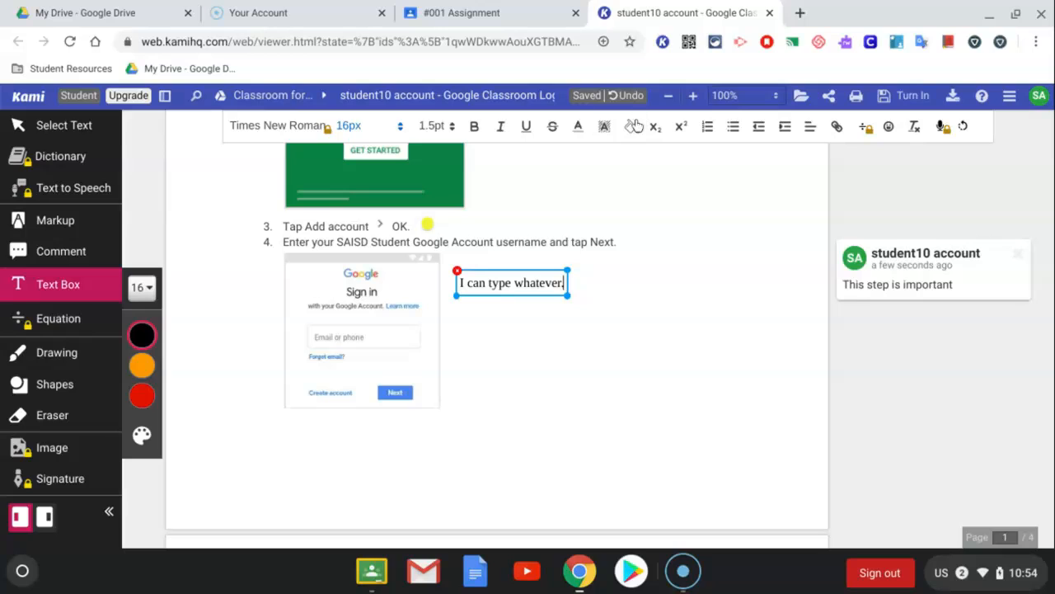
Colour the words "I can type whatever" red and set their line height to 2.0pt
{"action": "left_click", "coordinate": [578, 127]}
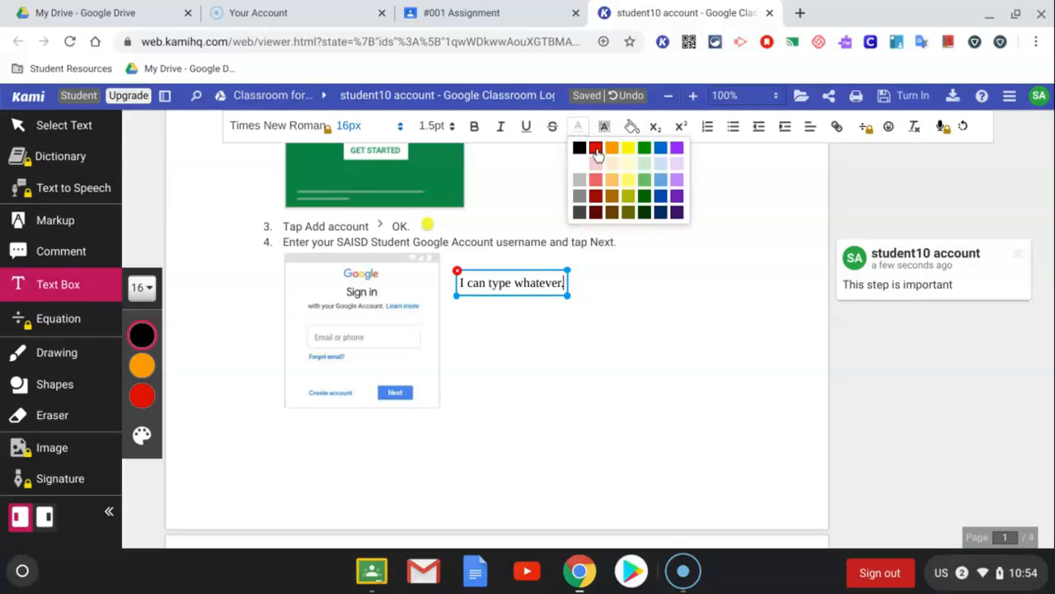
{"action": "left_click", "coordinate": [596, 154]}
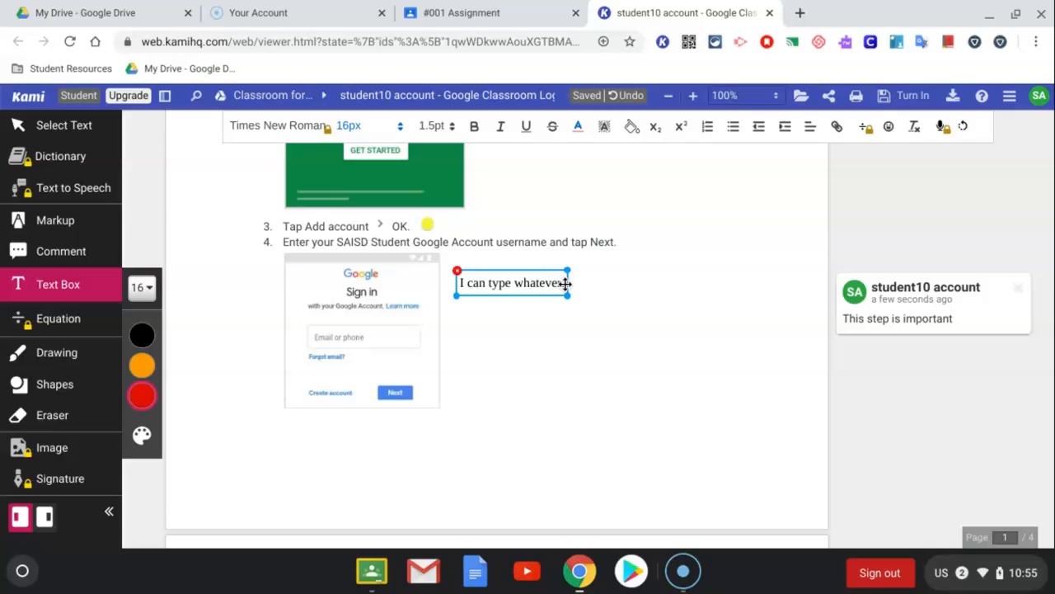
{"action": "left_click_drag", "start_coordinate": [564, 283], "coordinate": [459, 283]}
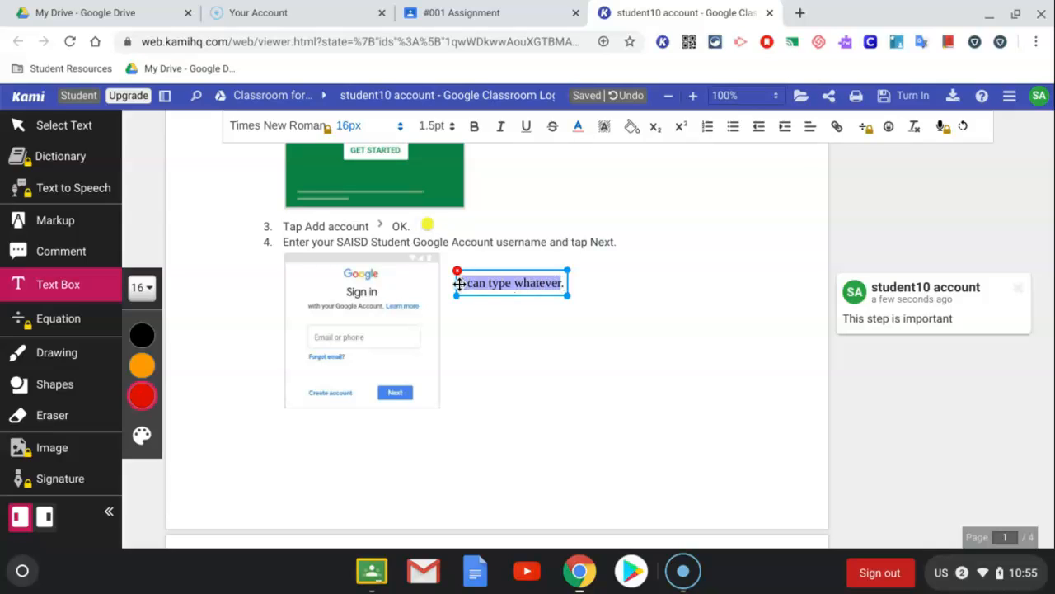
{"action": "left_click", "coordinate": [578, 128]}
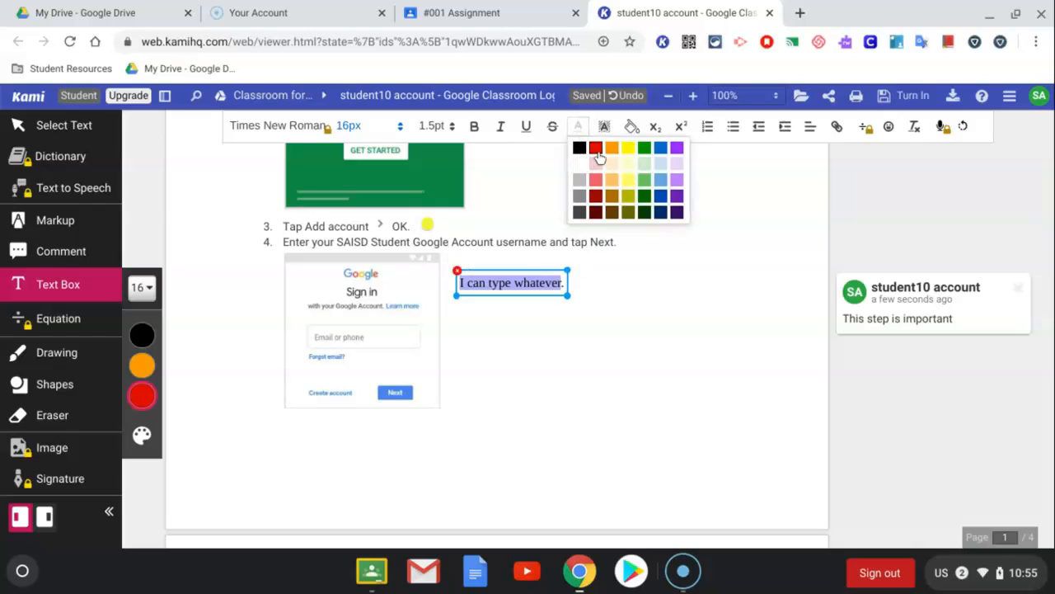
{"action": "left_click", "coordinate": [595, 149]}
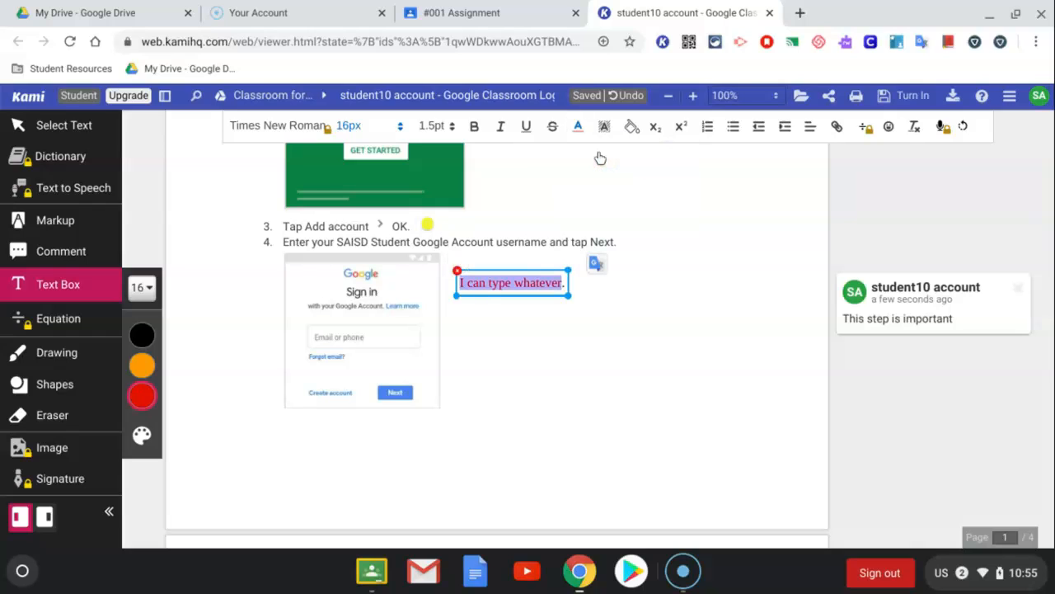
{"action": "left_click", "coordinate": [450, 128]}
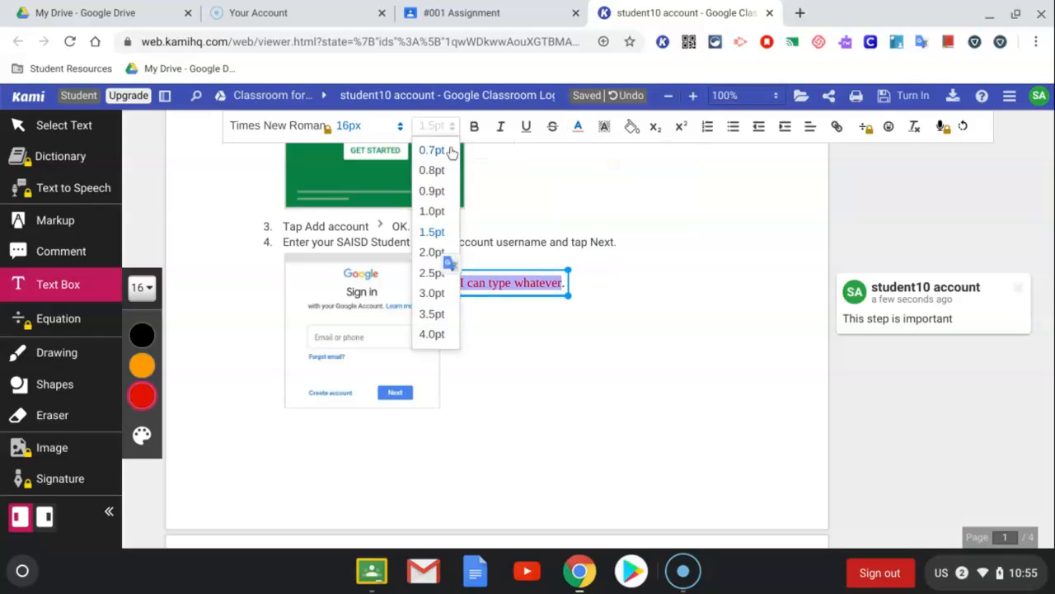
{"action": "left_click", "coordinate": [432, 252]}
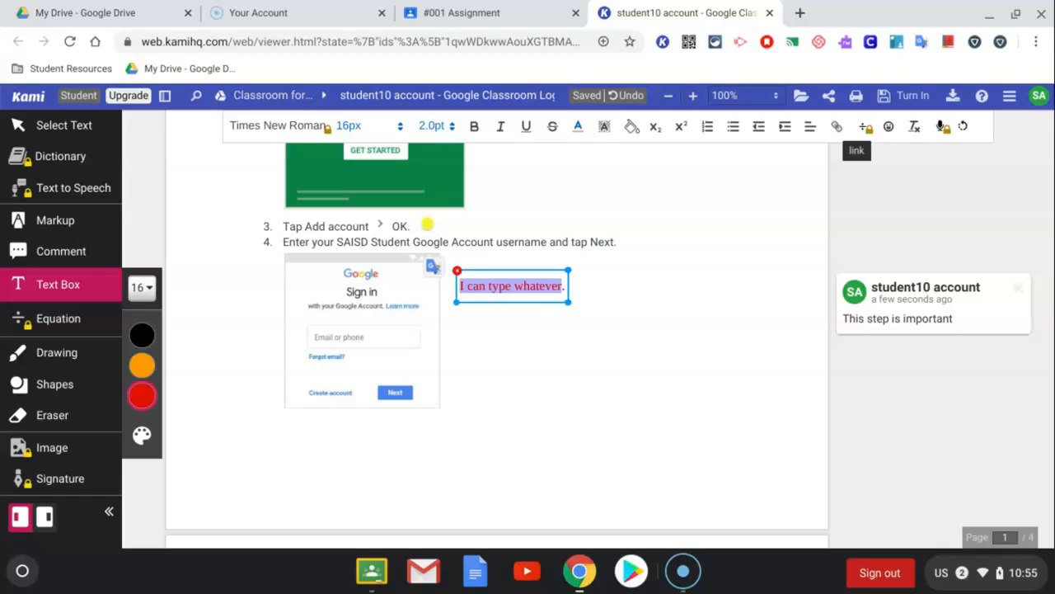
Link the words "I can type whatever" to saisd.org/edtech
{"action": "left_click", "coordinate": [837, 128]}
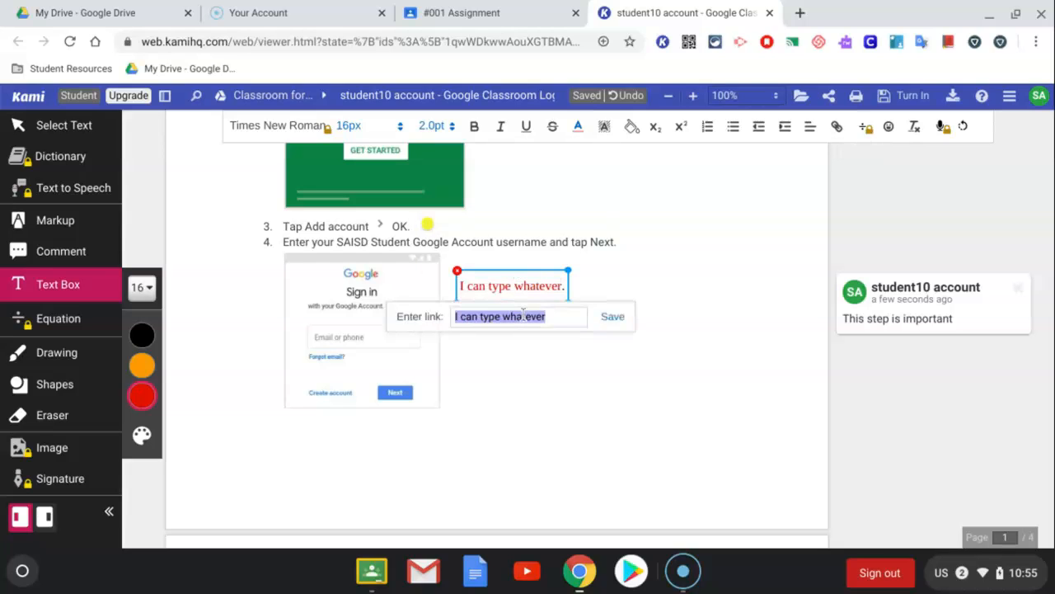
{"action": "type", "text": "ssaisd"}
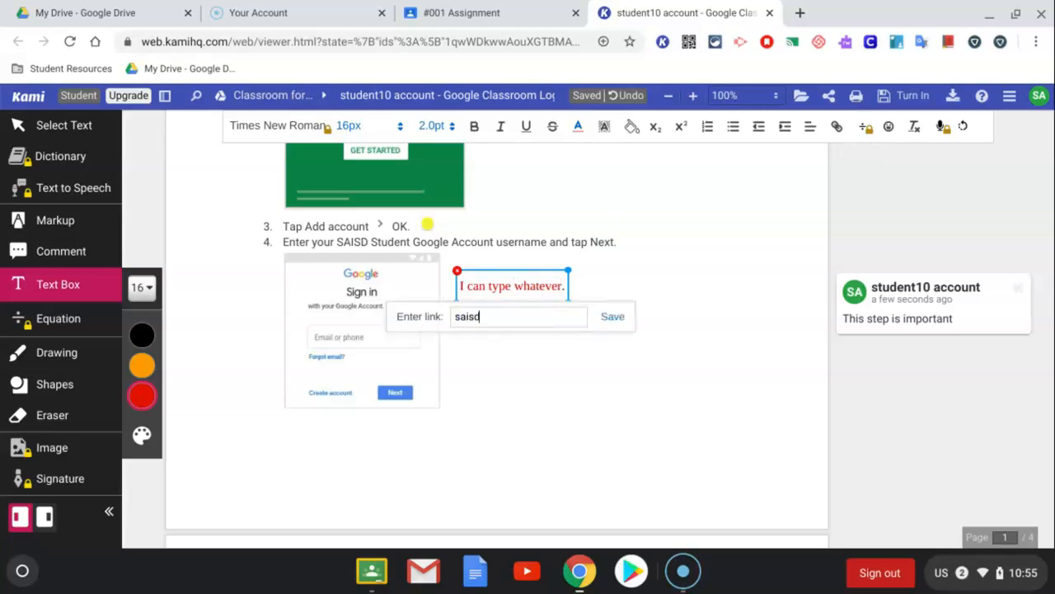
{"action": "type", "text": ".org/edtech"}
{"action": "left_click", "coordinate": [613, 316]}
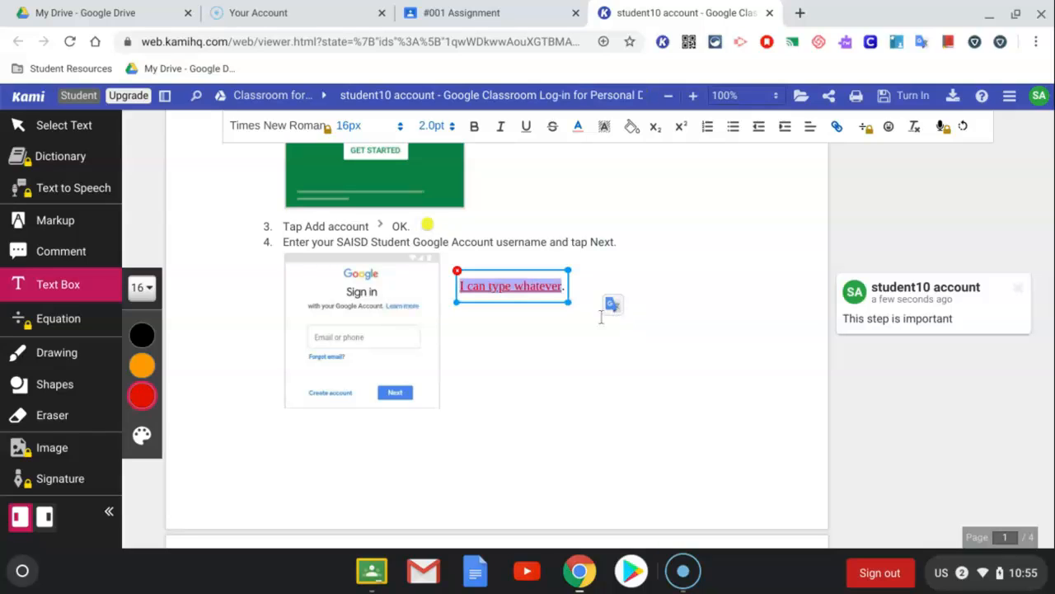
Visit the link from the text box to check it, and return to the Kami document
{"action": "left_click", "coordinate": [530, 287]}
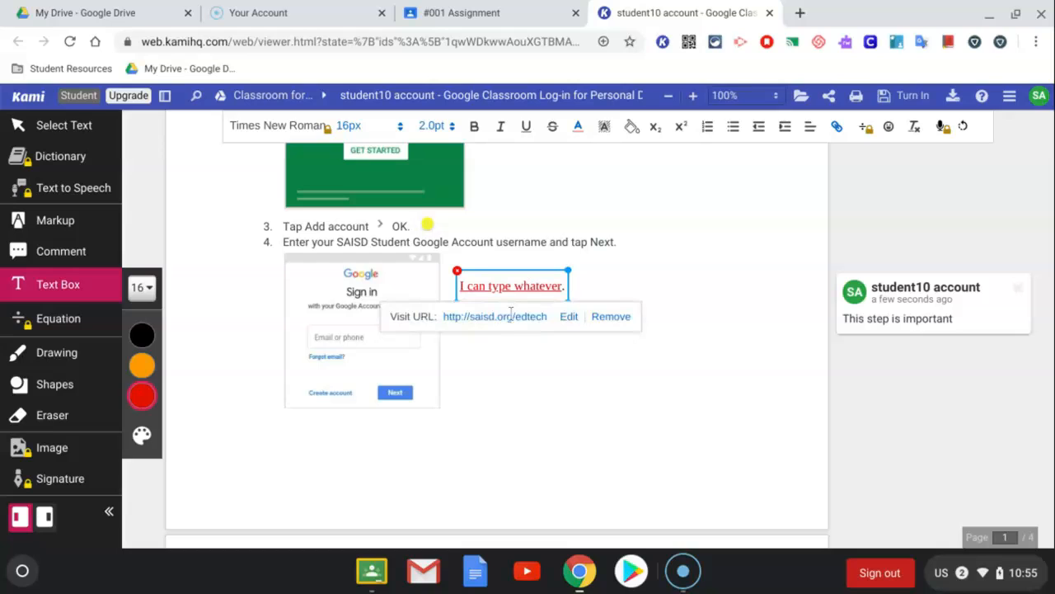
{"action": "left_click", "coordinate": [508, 318]}
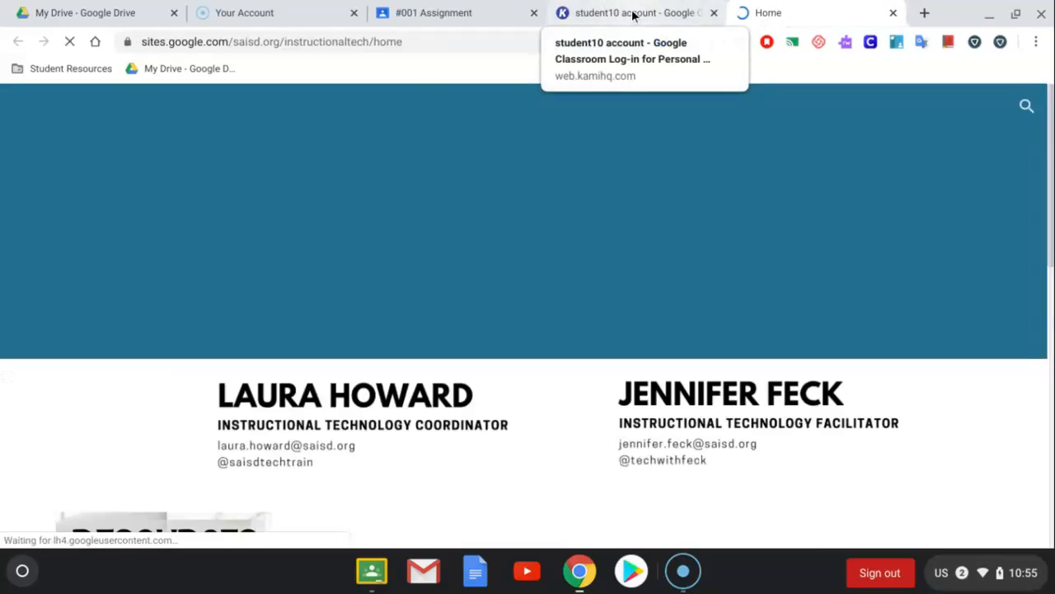
{"action": "left_click", "coordinate": [633, 14]}
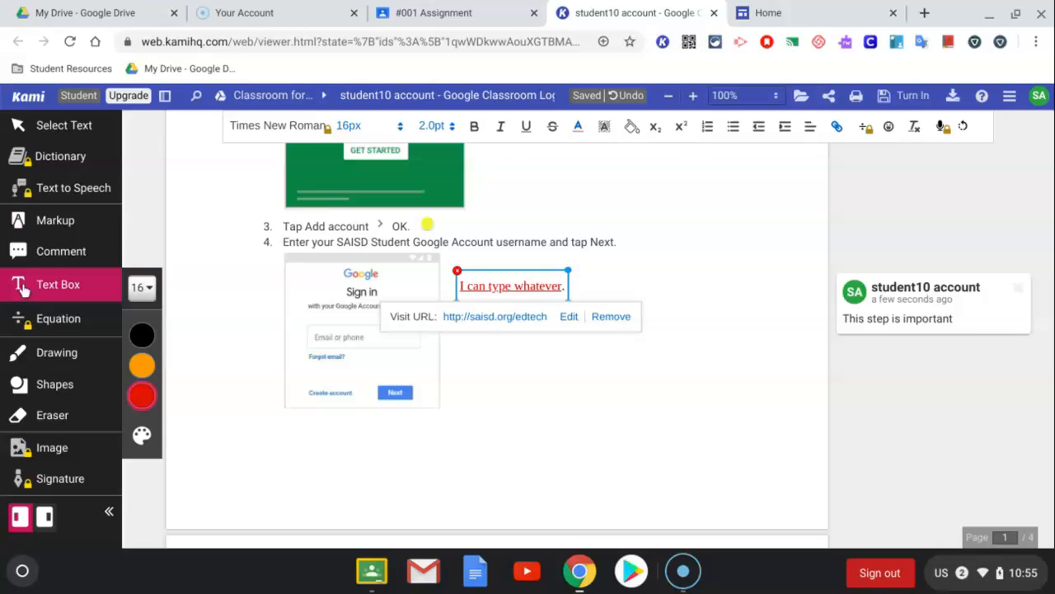
Draw two red freehand arrows of size 4, one to the sign-in picture and a curved one to the green Get Started picture
{"action": "left_click", "coordinate": [54, 362]}
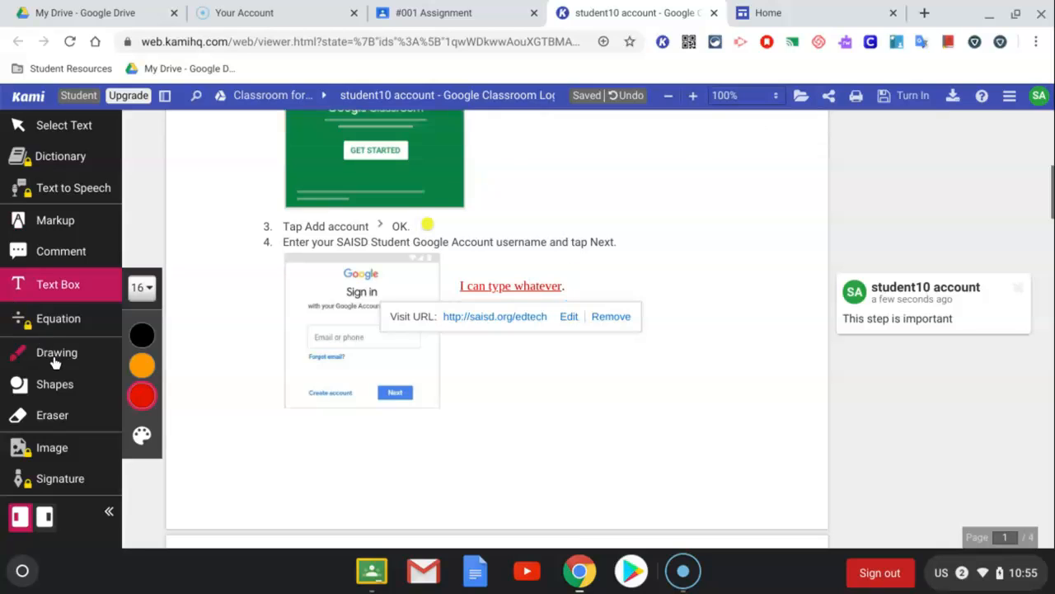
{"action": "mouse_move", "coordinate": [134, 443]}
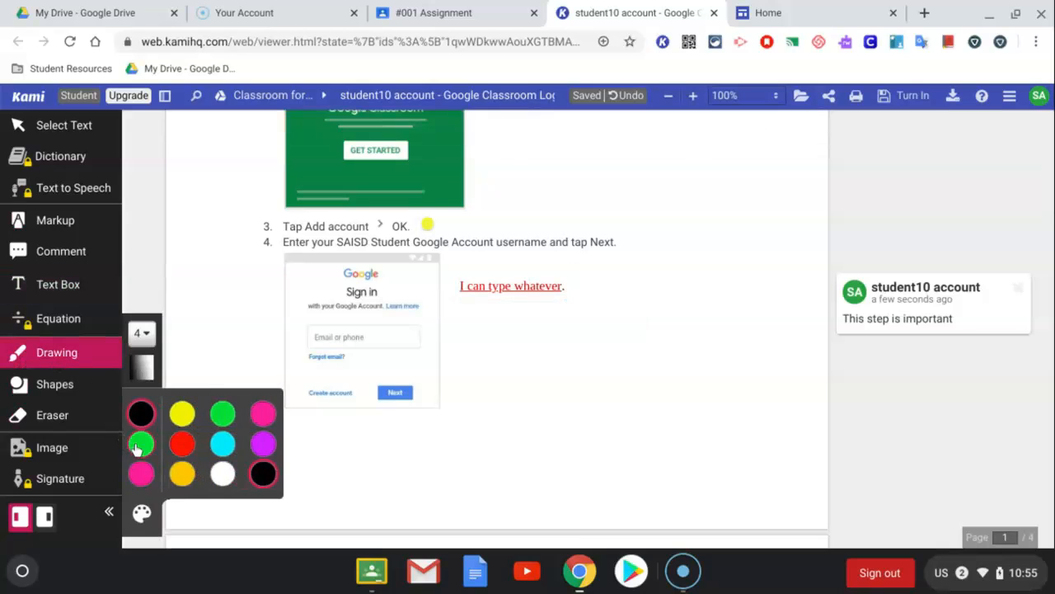
{"action": "left_click", "coordinate": [184, 445]}
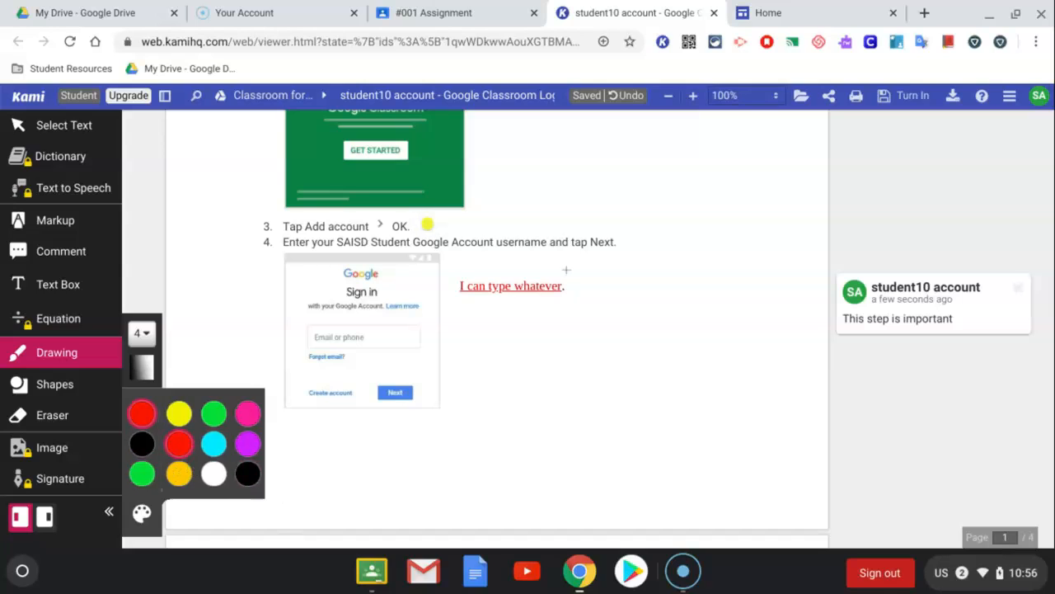
{"action": "mouse_move", "coordinate": [535, 382]}
{"action": "left_mouse_down"}
{"action": "mouse_move", "coordinate": [463, 326]}
{"action": "mouse_move", "coordinate": [447, 330]}
{"action": "mouse_move", "coordinate": [445, 356]}
{"action": "mouse_move", "coordinate": [450, 324]}
{"action": "mouse_move", "coordinate": [478, 328]}
{"action": "left_mouse_up"}
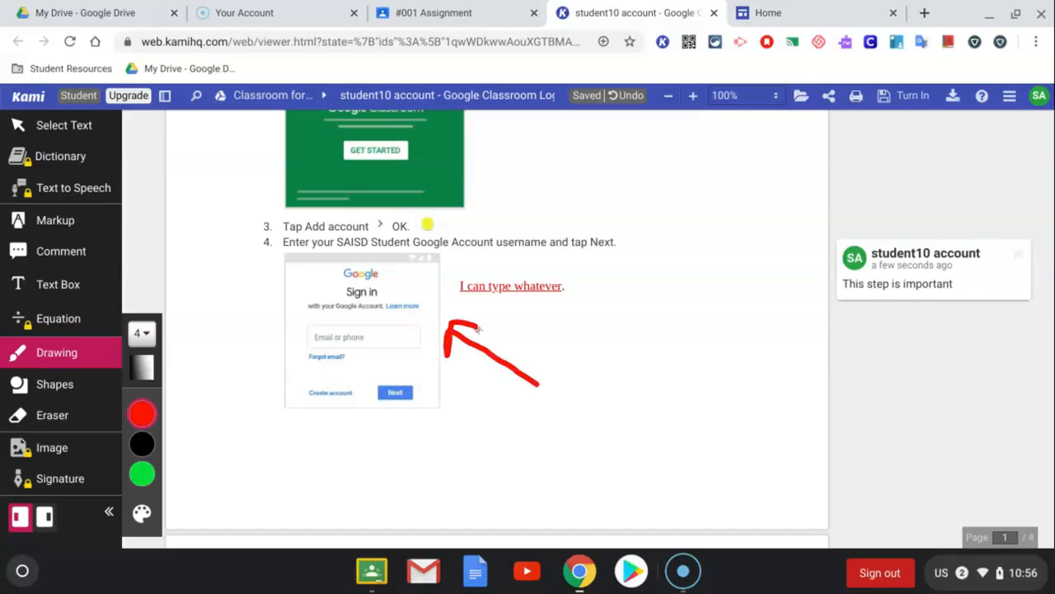
{"action": "mouse_move", "coordinate": [543, 381]}
{"action": "left_mouse_down"}
{"action": "mouse_move", "coordinate": [607, 396]}
{"action": "mouse_move", "coordinate": [565, 185]}
{"action": "mouse_move", "coordinate": [491, 196]}
{"action": "mouse_move", "coordinate": [515, 144]}
{"action": "left_mouse_up"}
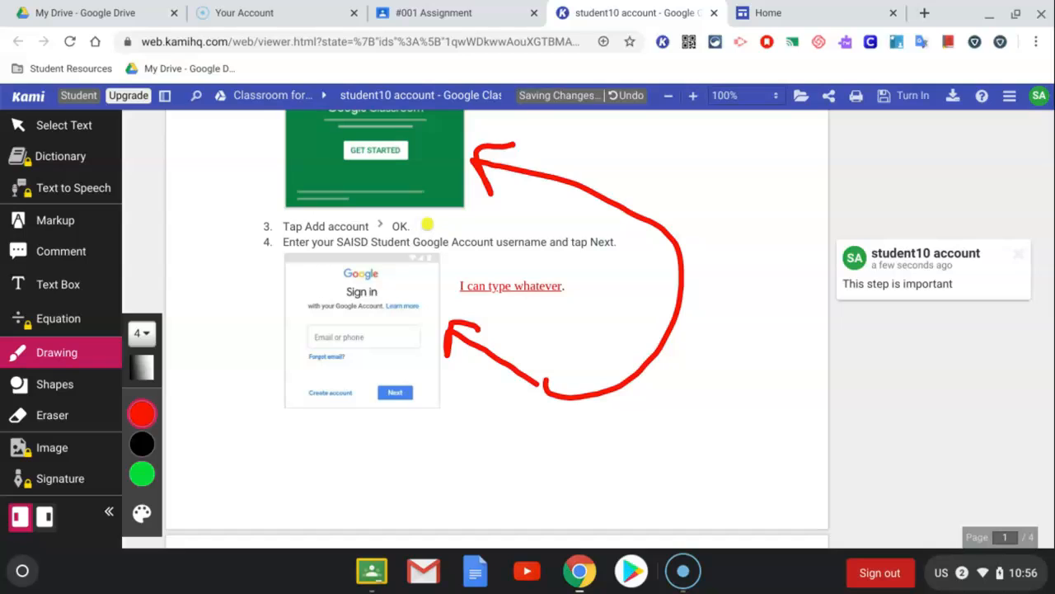
Add a red size 16 text box reading "How these two compare?" beside the outer bend of the curved arrow
{"action": "left_click", "coordinate": [40, 285]}
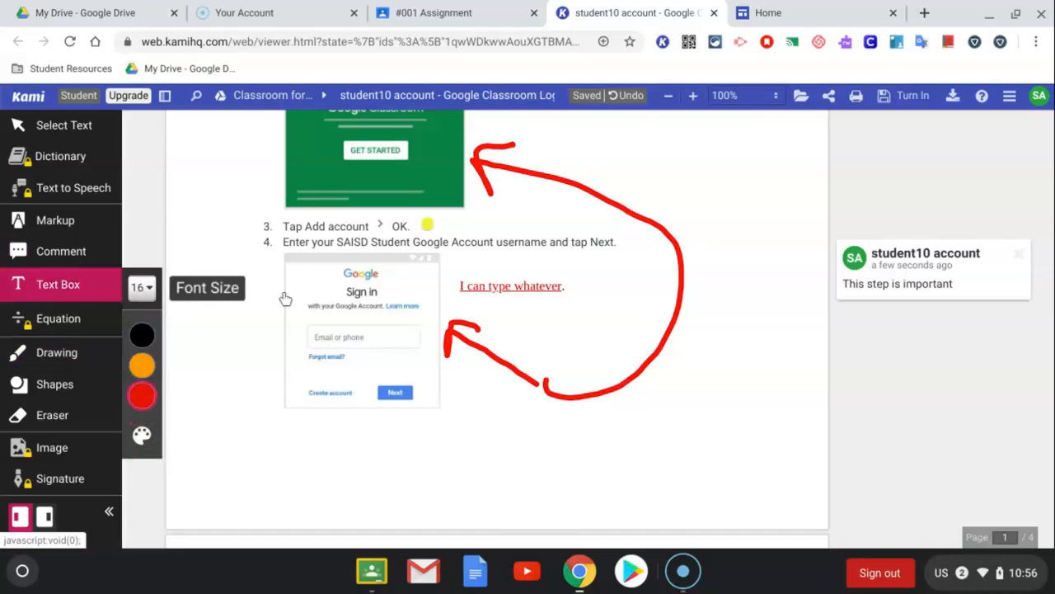
{"action": "left_click", "coordinate": [684, 313]}
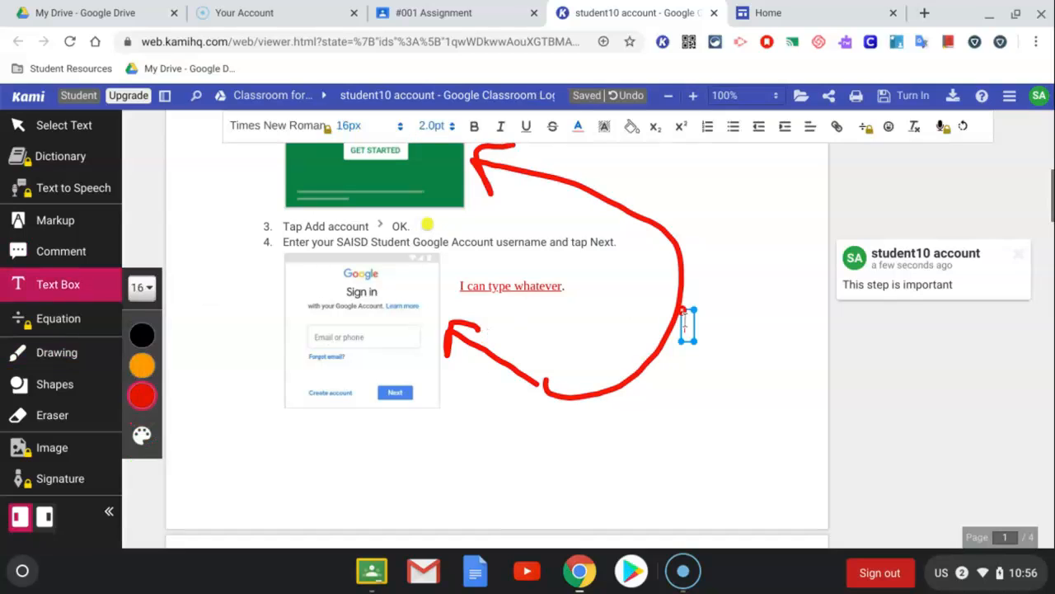
{"action": "type", "text": "Ho"}
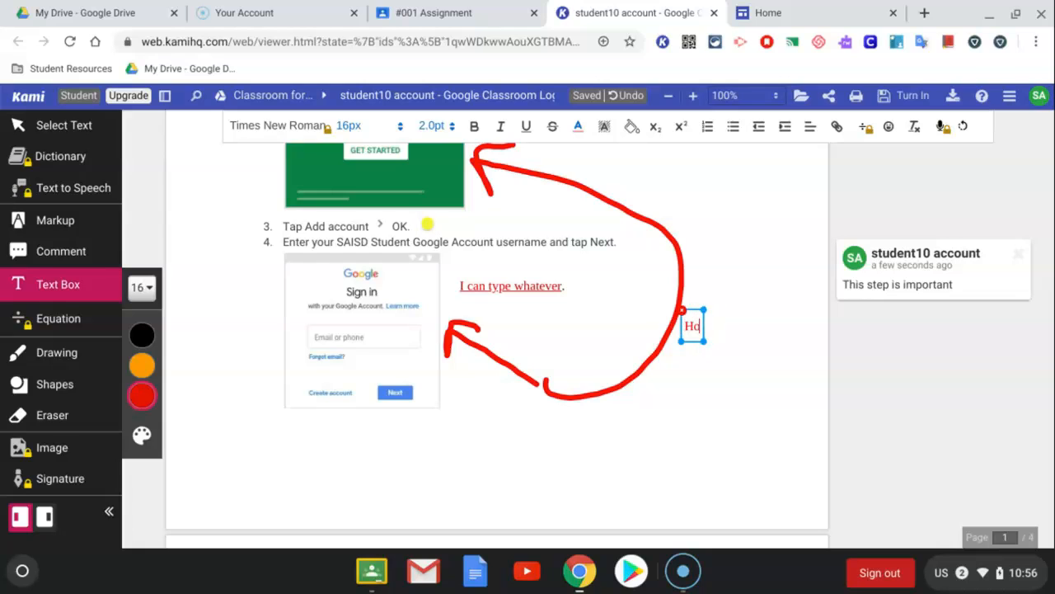
{"action": "type", "text": "w these tow"}
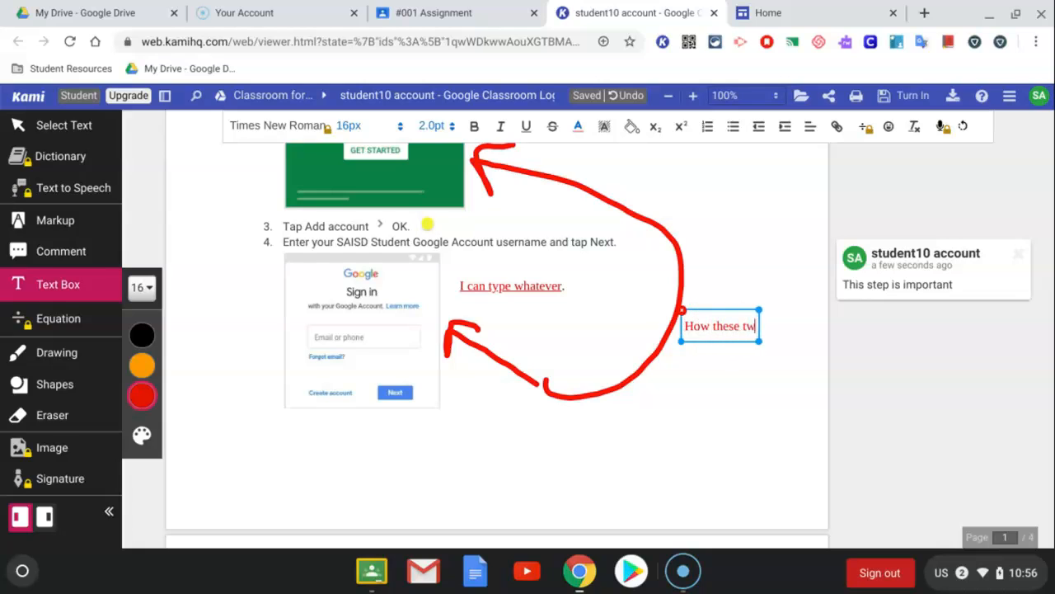
{"action": "type", "text": "o compare?"}
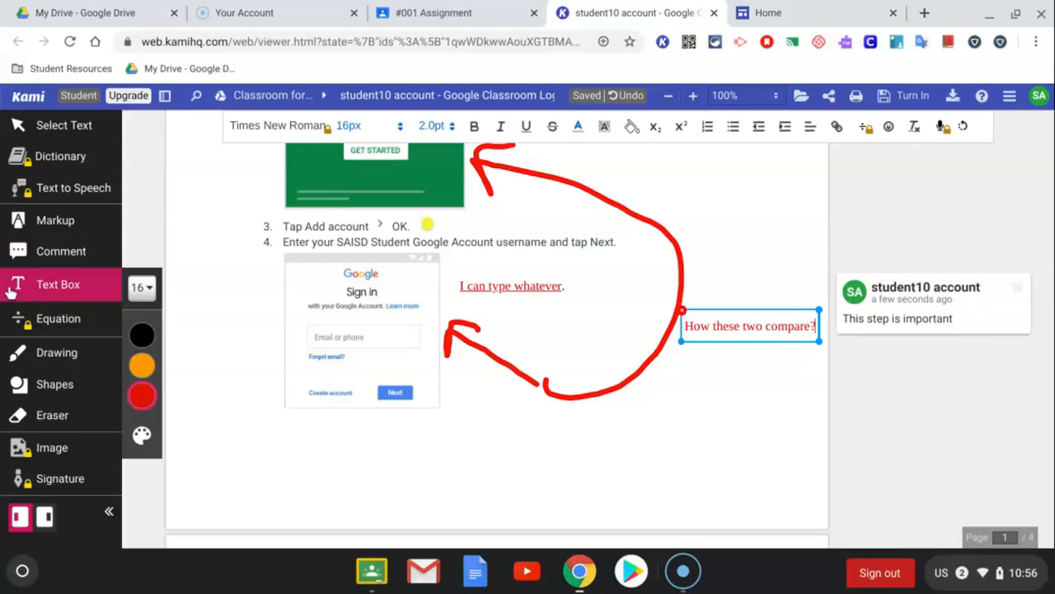
Draw a purple circle of thickness 1 around the Google sign-in picture
{"action": "left_click", "coordinate": [65, 397]}
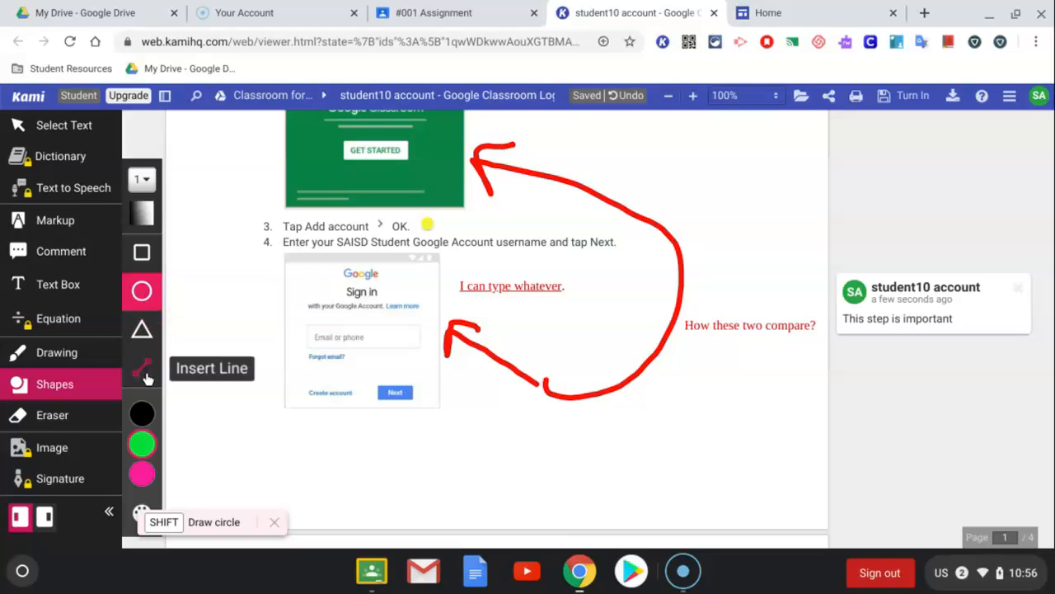
{"action": "mouse_move", "coordinate": [142, 412]}
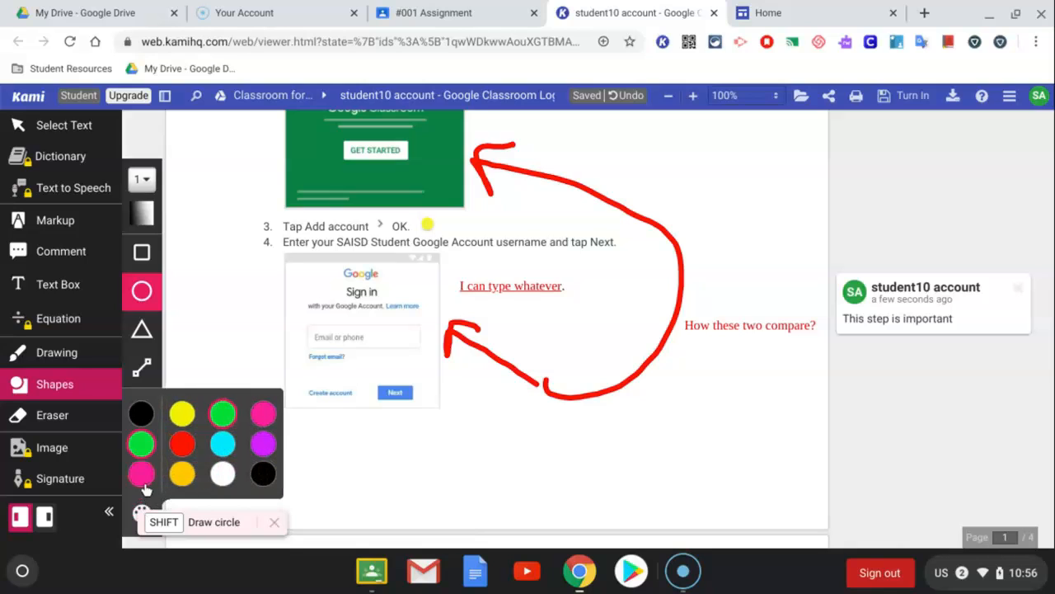
{"action": "left_click", "coordinate": [263, 443]}
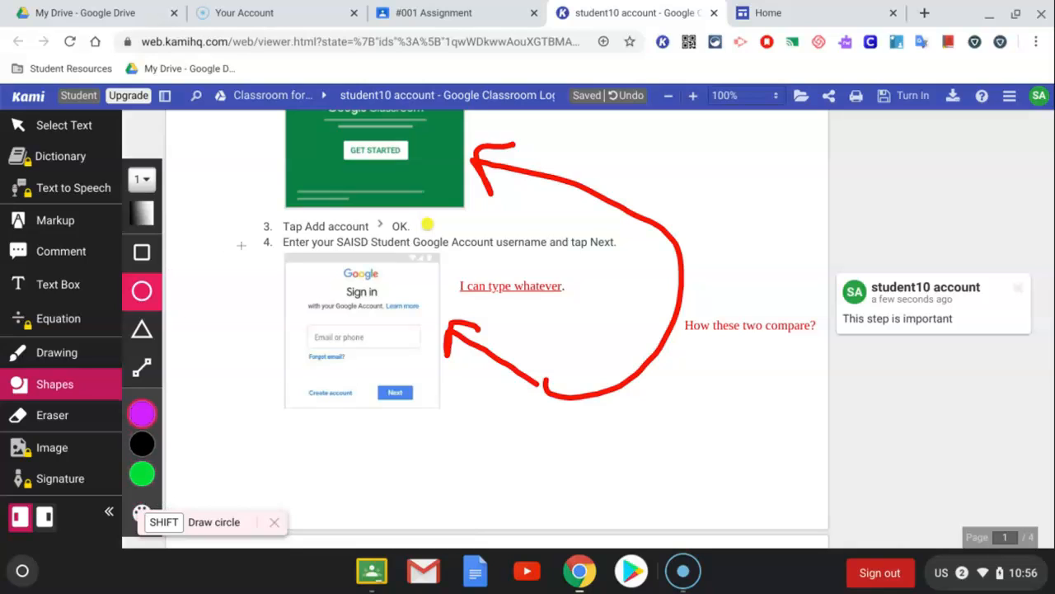
{"action": "left_click_drag", "start_coordinate": [268, 241], "coordinate": [462, 427]}
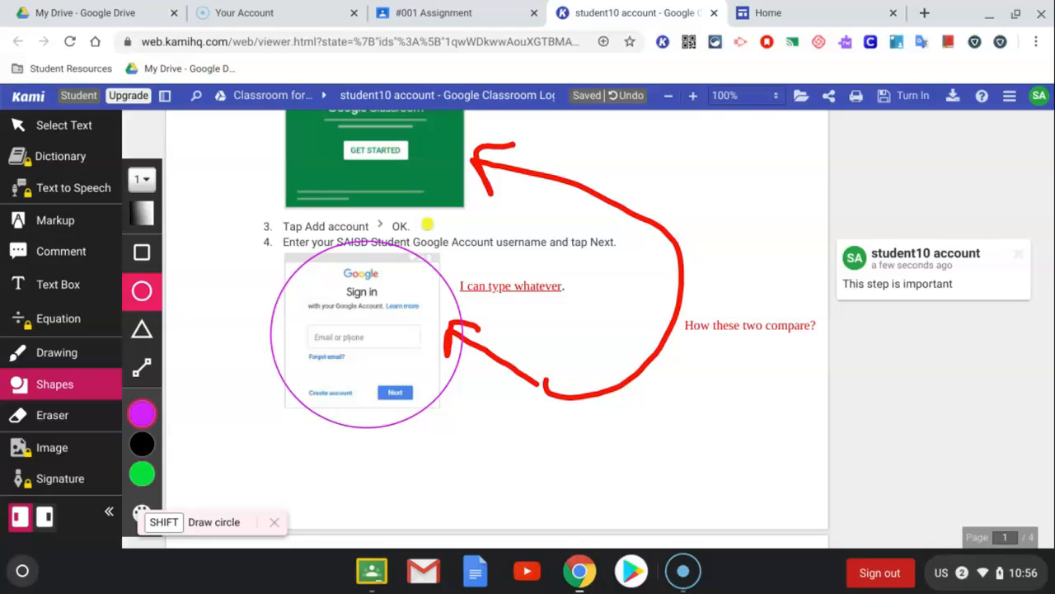
Erase the purple circle and both red arrows with the eraser mode for drawings and shapes only
{"action": "left_click", "coordinate": [54, 419]}
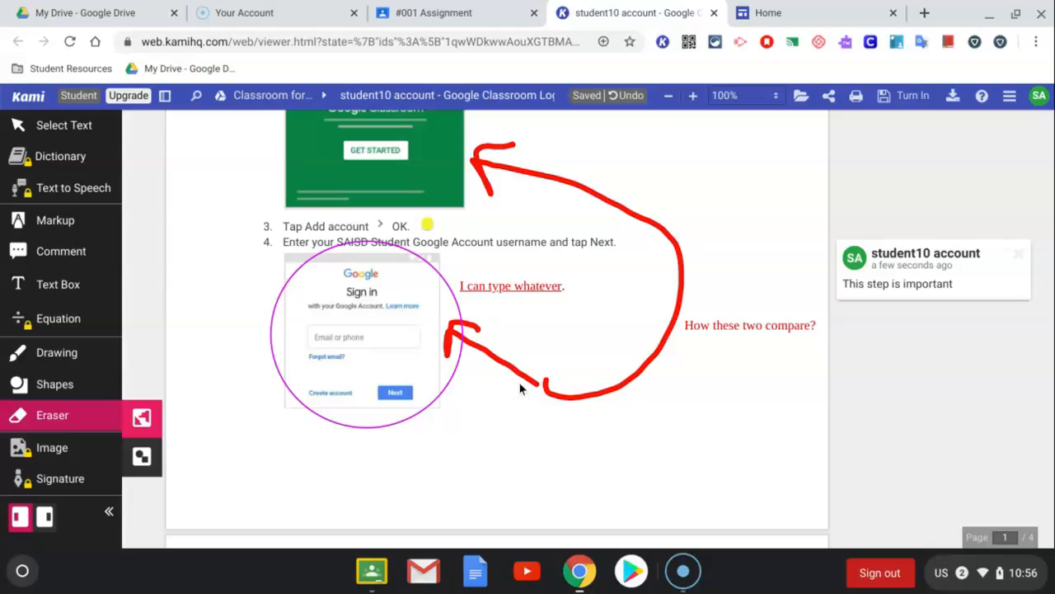
{"action": "left_click", "coordinate": [142, 456]}
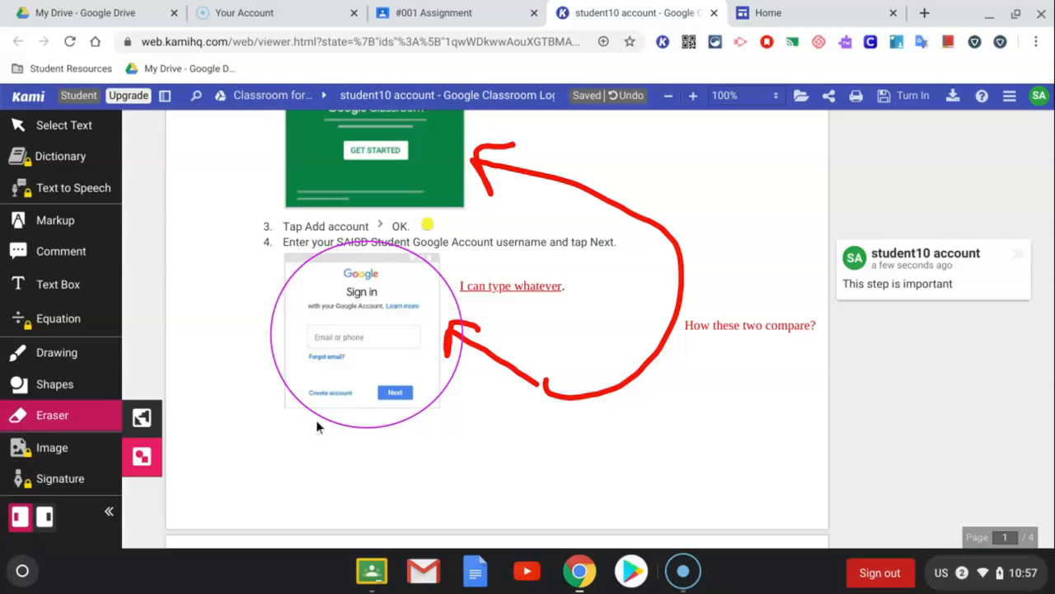
{"action": "left_click_drag", "start_coordinate": [454, 189], "coordinate": [324, 243]}
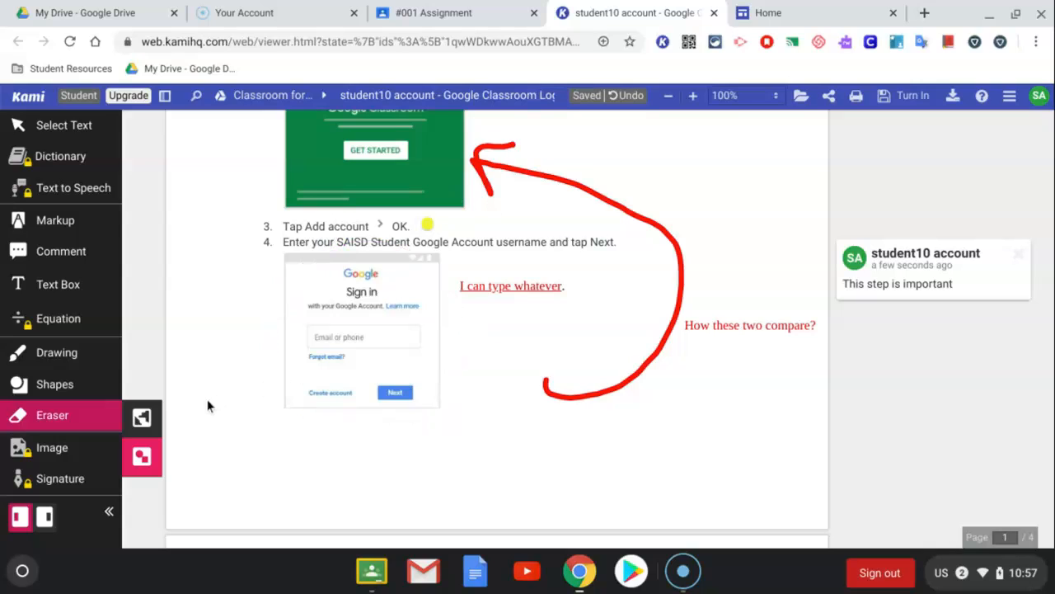
{"action": "left_click", "coordinate": [658, 361]}
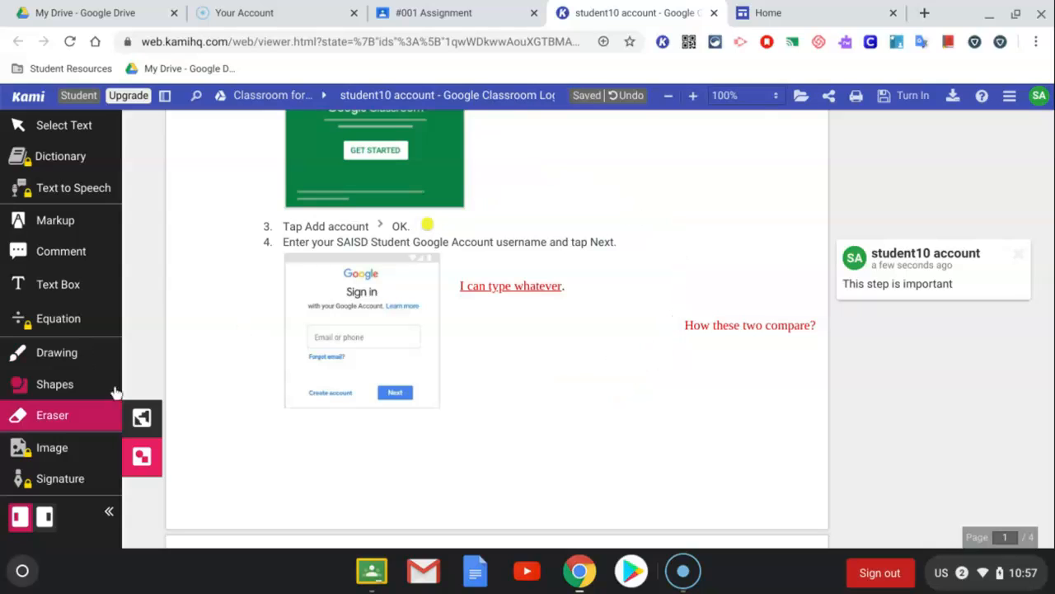
{"action": "left_click", "coordinate": [142, 420]}
Undo the last two erasures, starting with that of the curved red arrow
{"action": "left_click", "coordinate": [626, 97]}
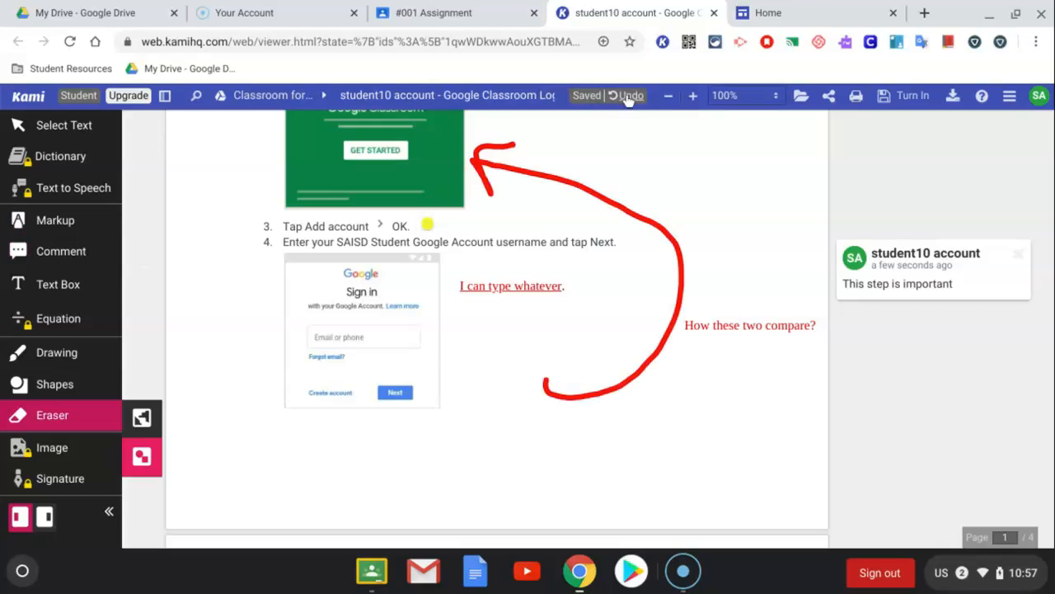
{"action": "left_click", "coordinate": [626, 96]}
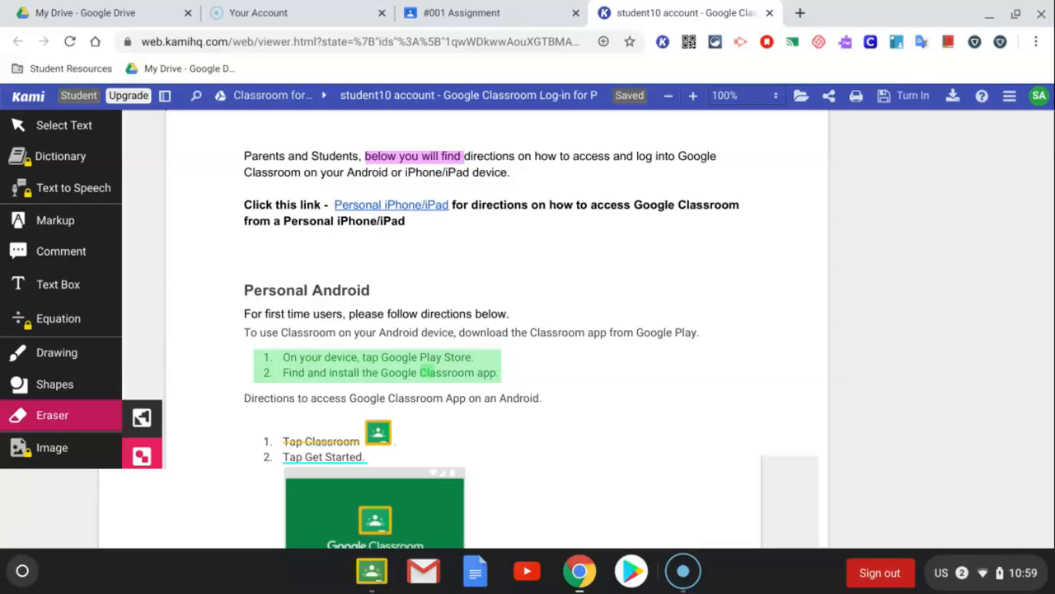
Close the Kami document and the PDF preview to return to the #001 Assignment page in Google Classroom
{"action": "left_click", "coordinate": [770, 14]}
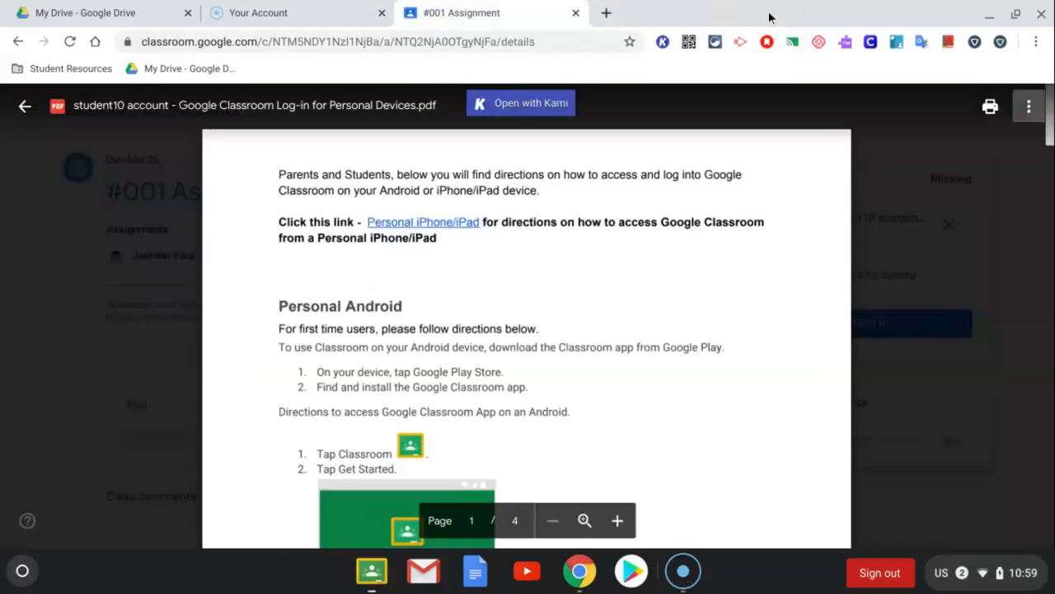
{"action": "left_click", "coordinate": [25, 105]}
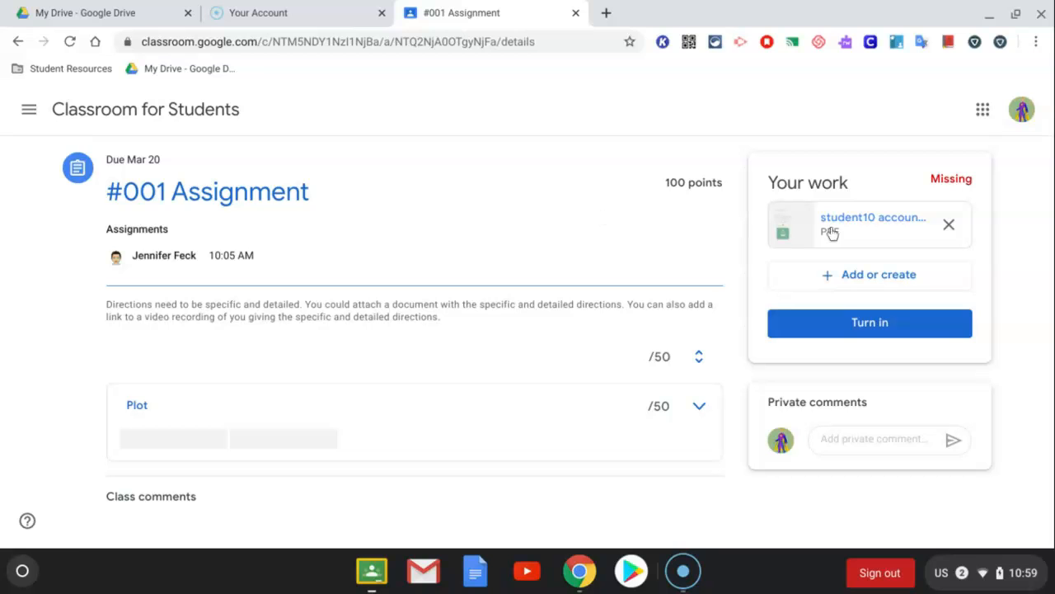
Reopen the attached PDF in Kami to check the saved annotations, and return to the #001 Assignment page
{"action": "left_click", "coordinate": [873, 224]}
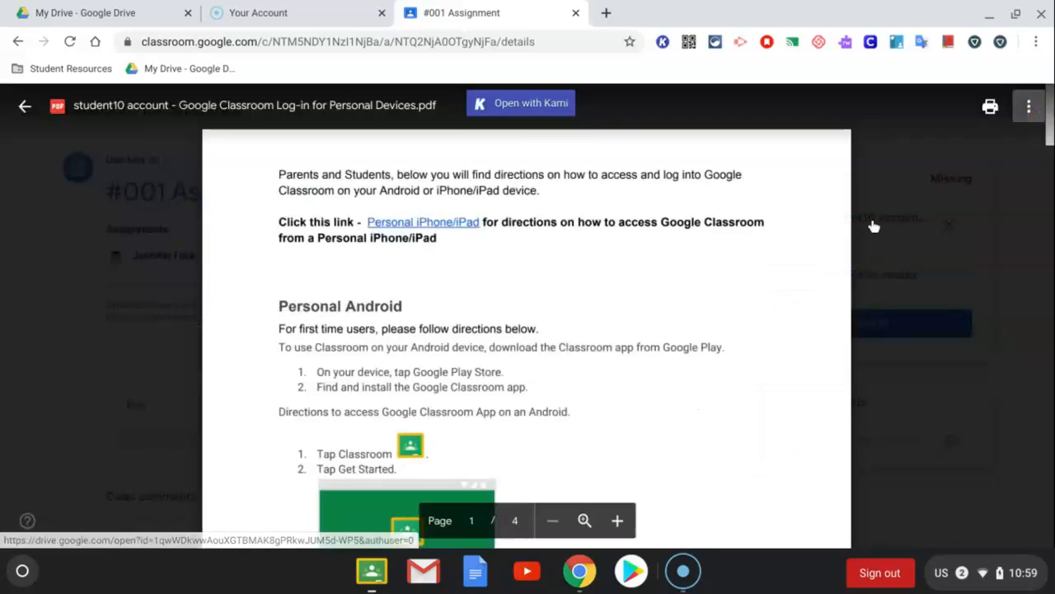
{"action": "left_click", "coordinate": [505, 114]}
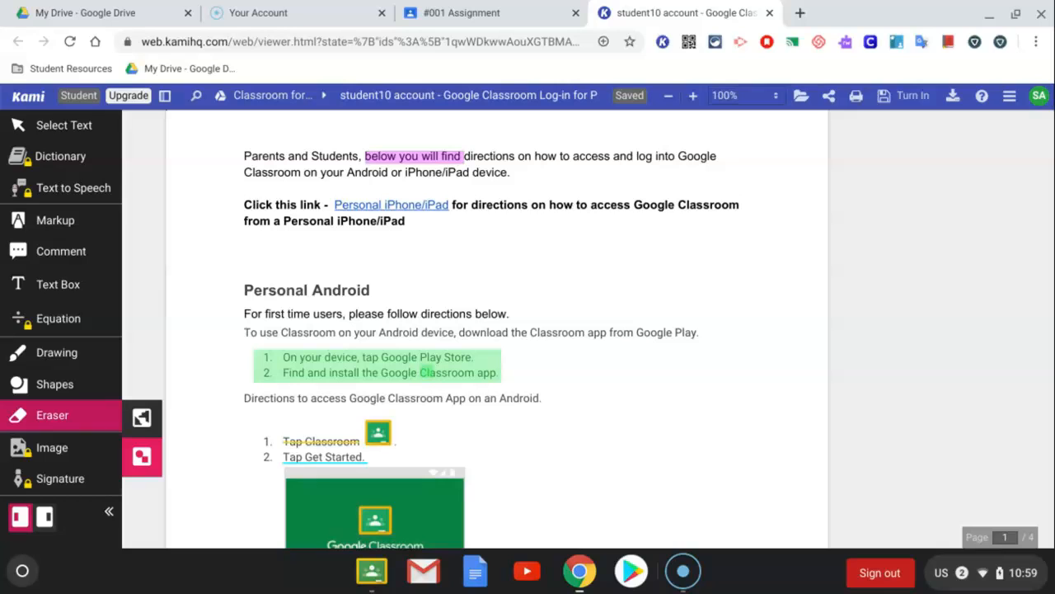
{"action": "left_click", "coordinate": [771, 13]}
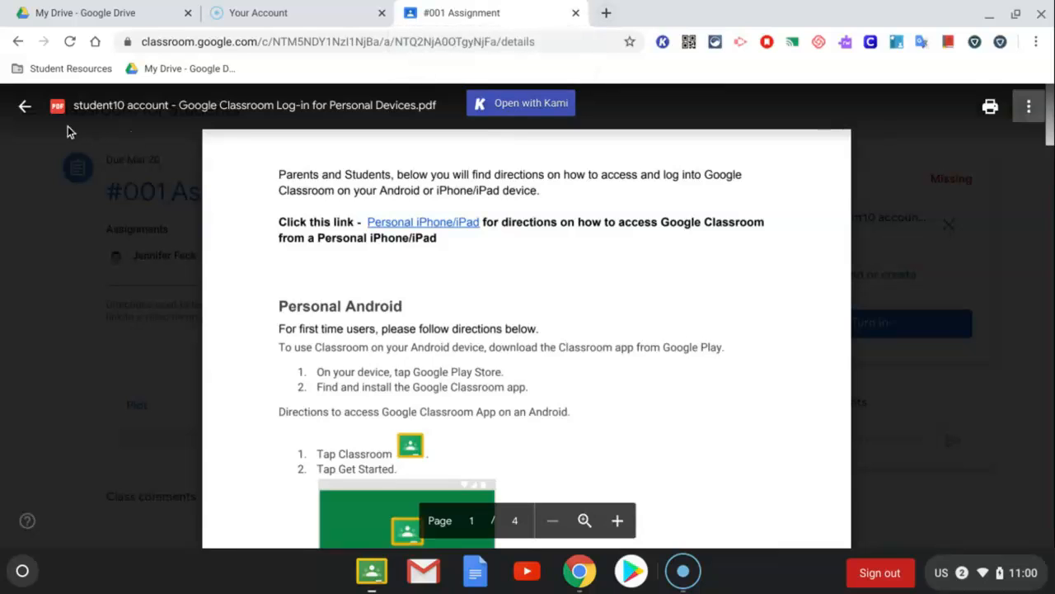
{"action": "left_click", "coordinate": [25, 105]}
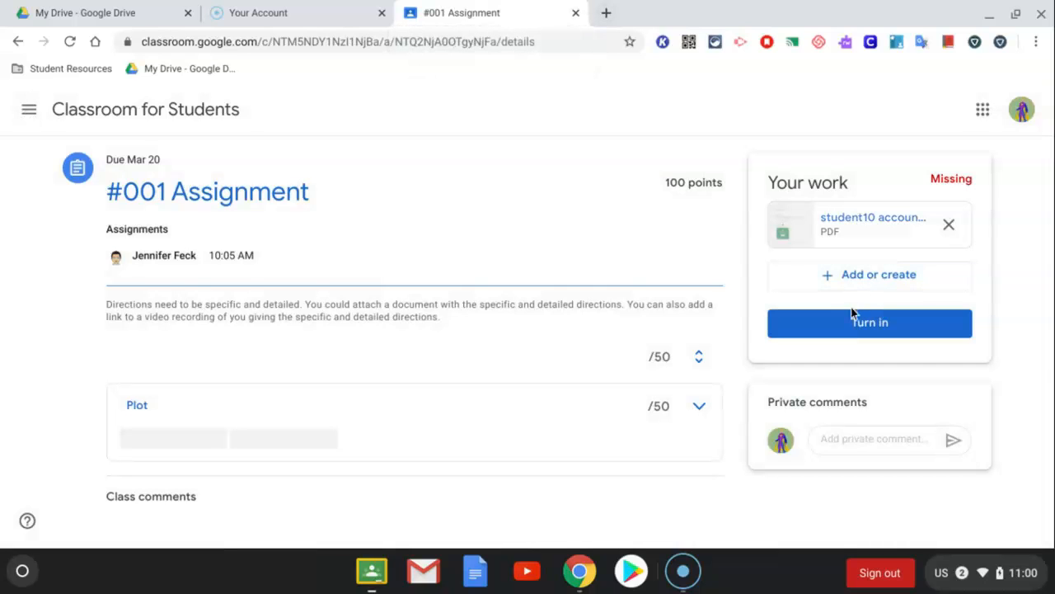